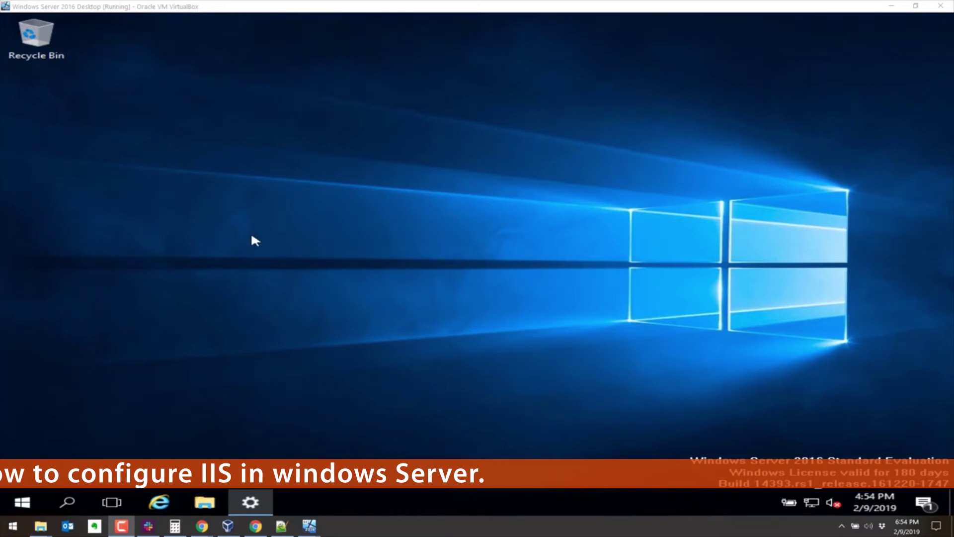
# Step: Launch Server Manager and run Add Roles and Features as a role-based installation on the local server
pyautogui.click(23, 503)
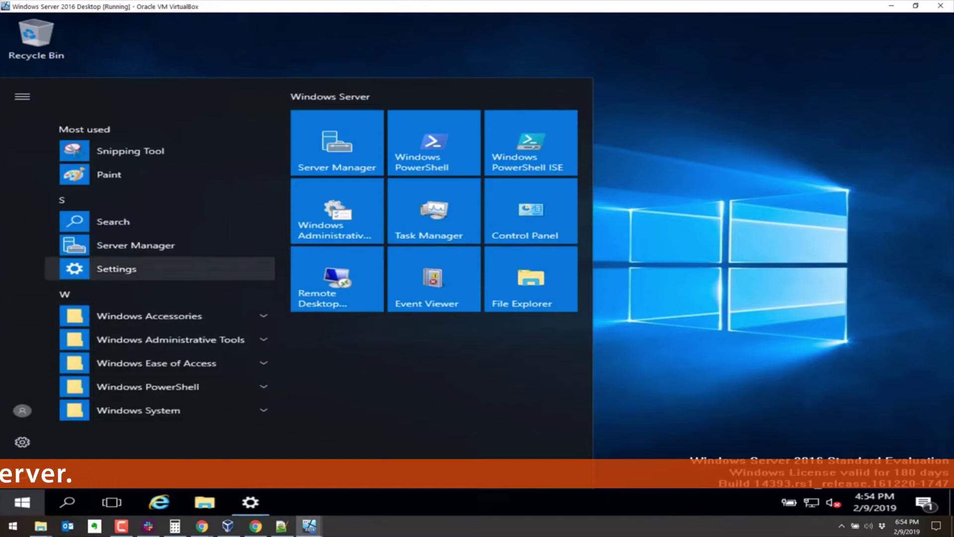
pyautogui.click(140, 244)
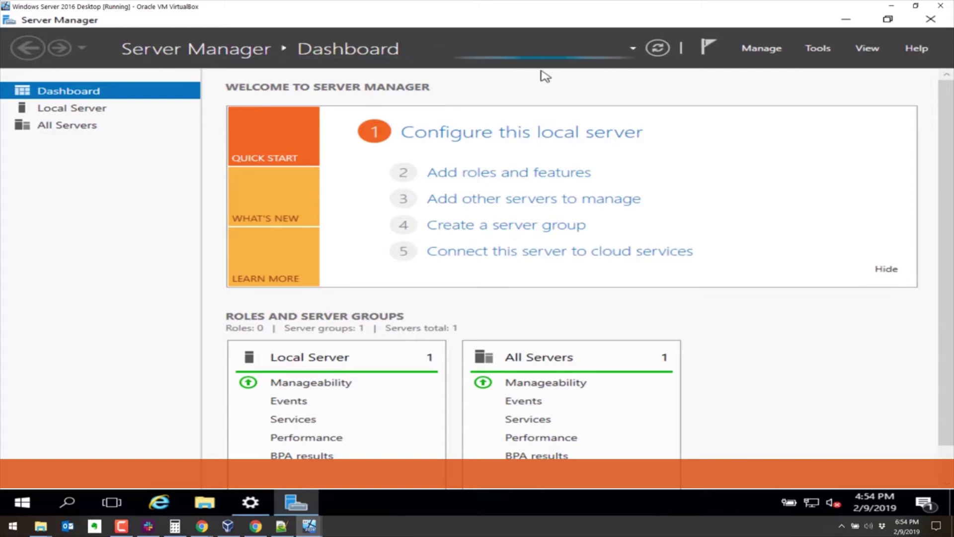
pyautogui.click(468, 173)
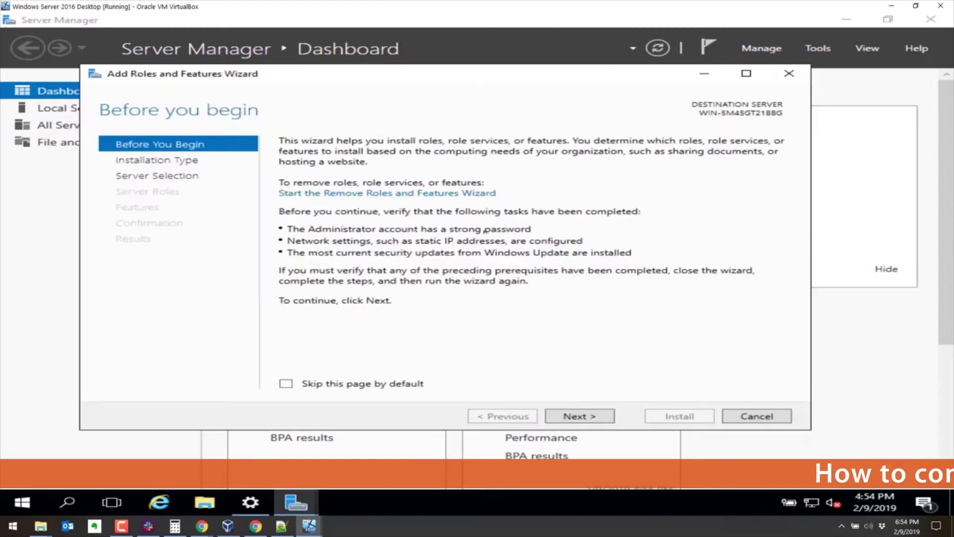
pyautogui.click(585, 419)
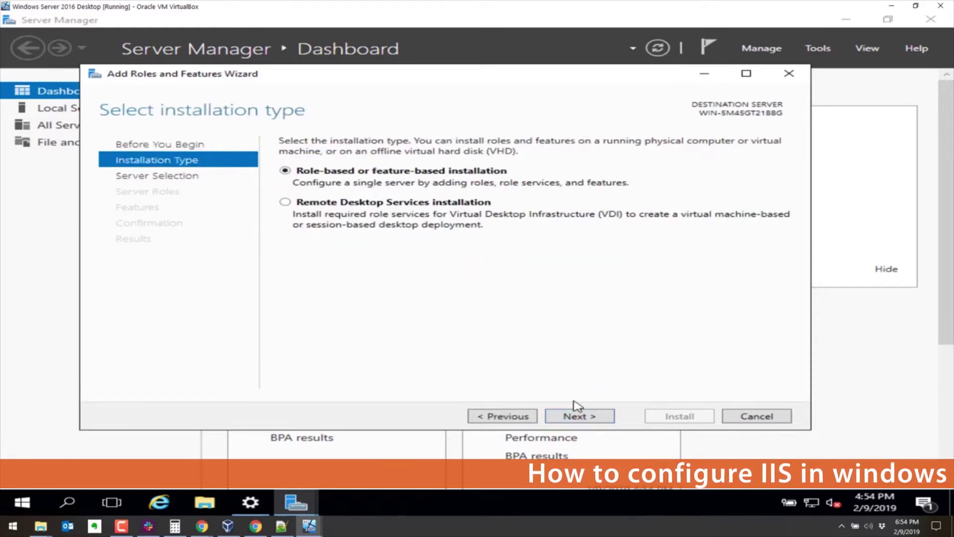
pyautogui.click(580, 418)
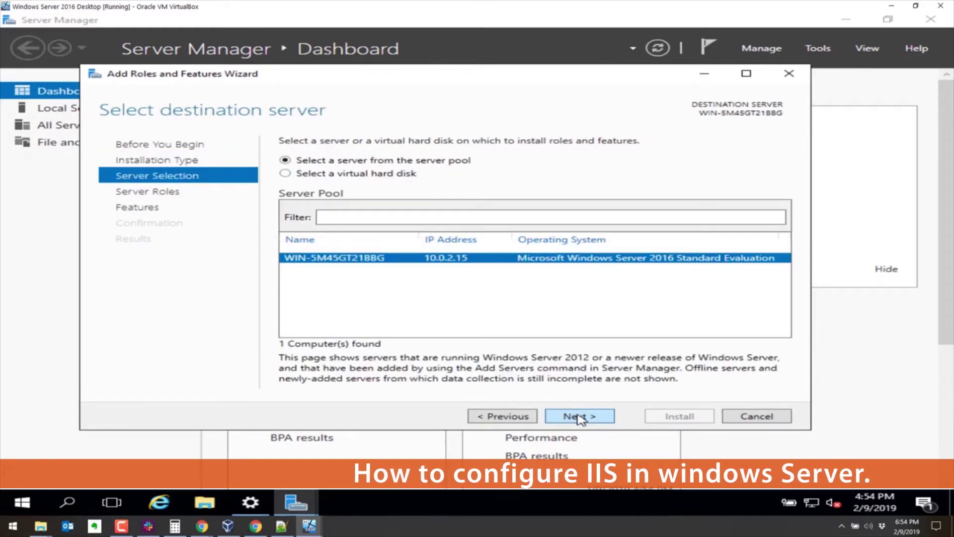
pyautogui.click(580, 416)
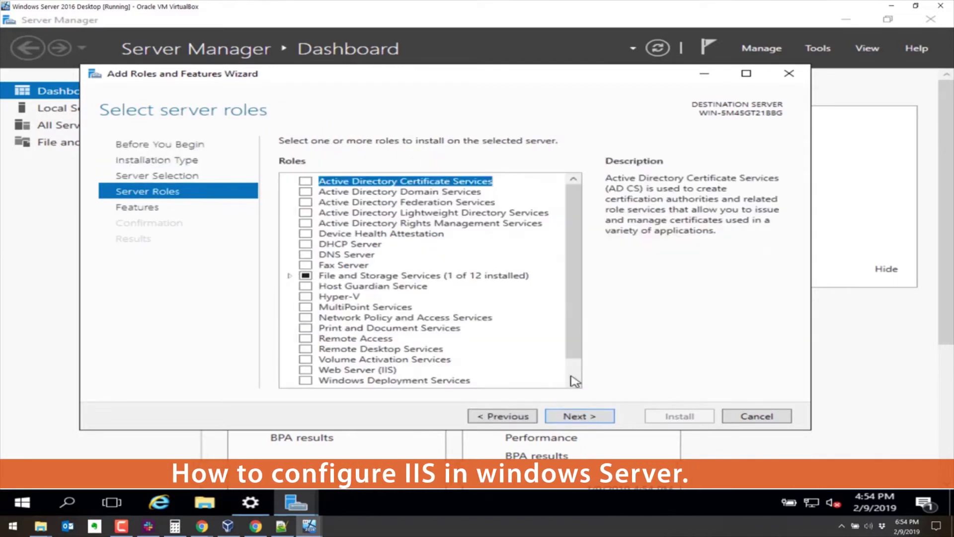
# Step: Tick Web Server (IIS) in the roles list and accept adding its IIS Management Console features
pyautogui.moveTo(578, 213); pyautogui.dragTo(570, 194)
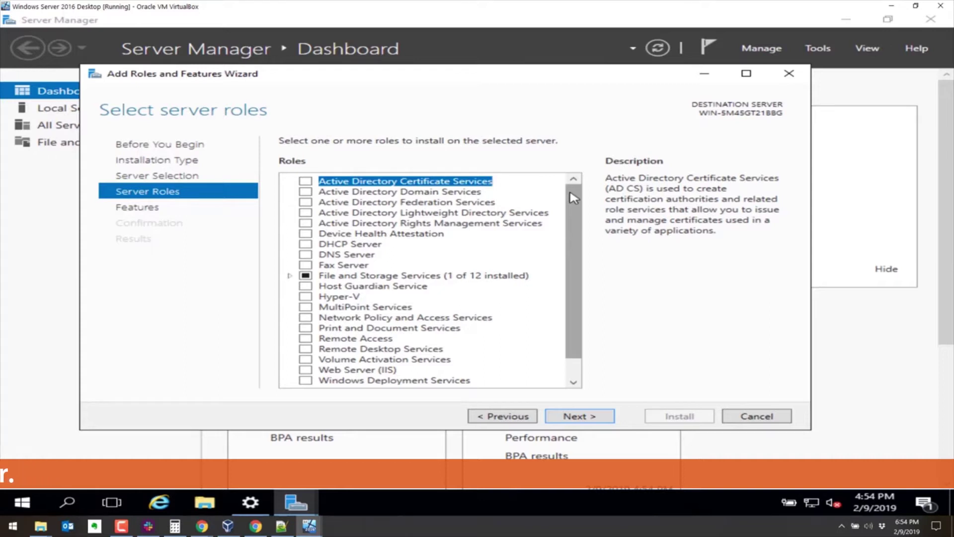
pyautogui.scroll(-1, 384, 304)
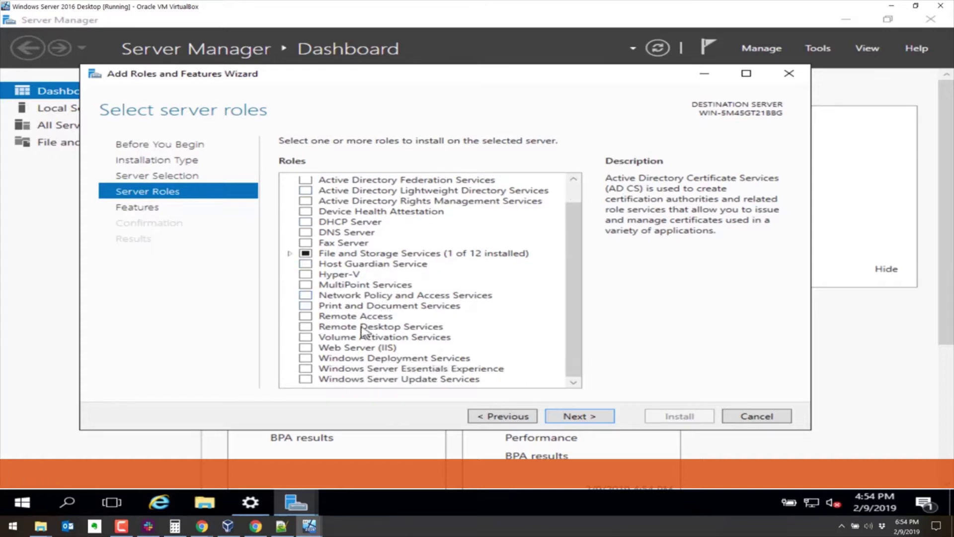
pyautogui.click(343, 348)
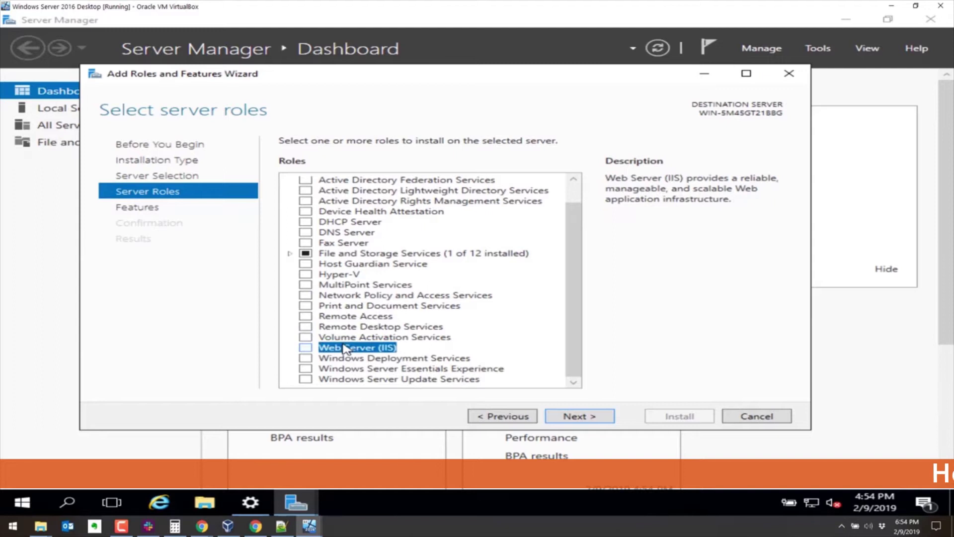
pyautogui.click(307, 347)
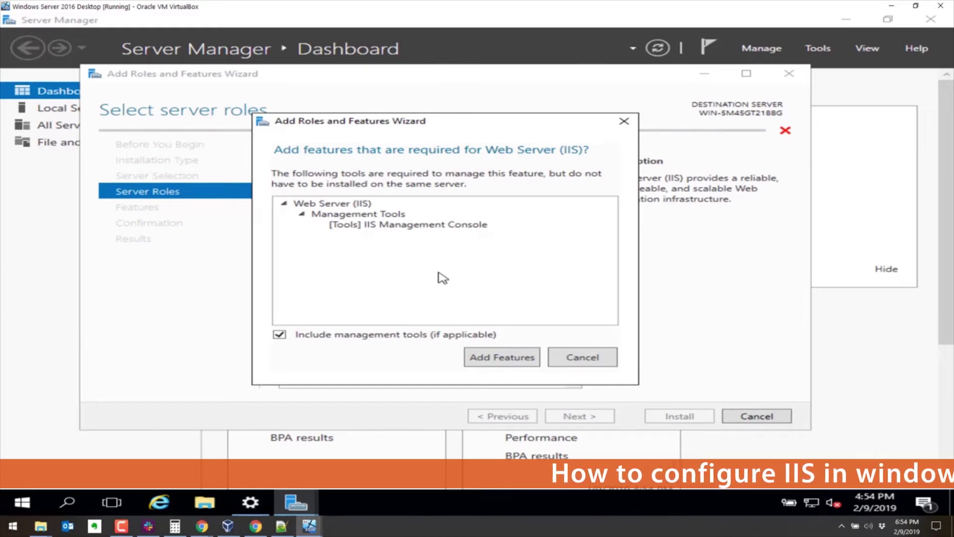
pyautogui.click(502, 357)
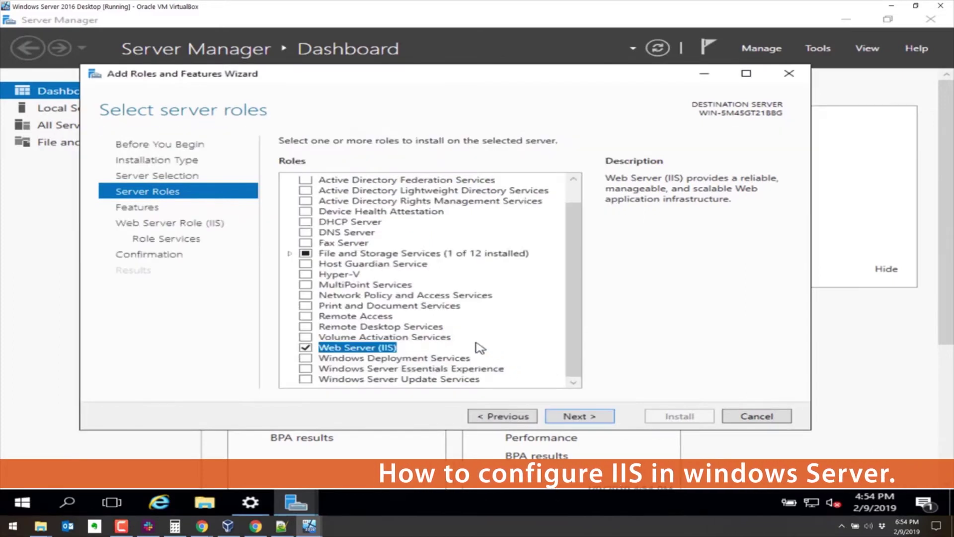
# Step: Keep the default features and continue to the Web Server (IIS) role services page
pyautogui.click(568, 419)
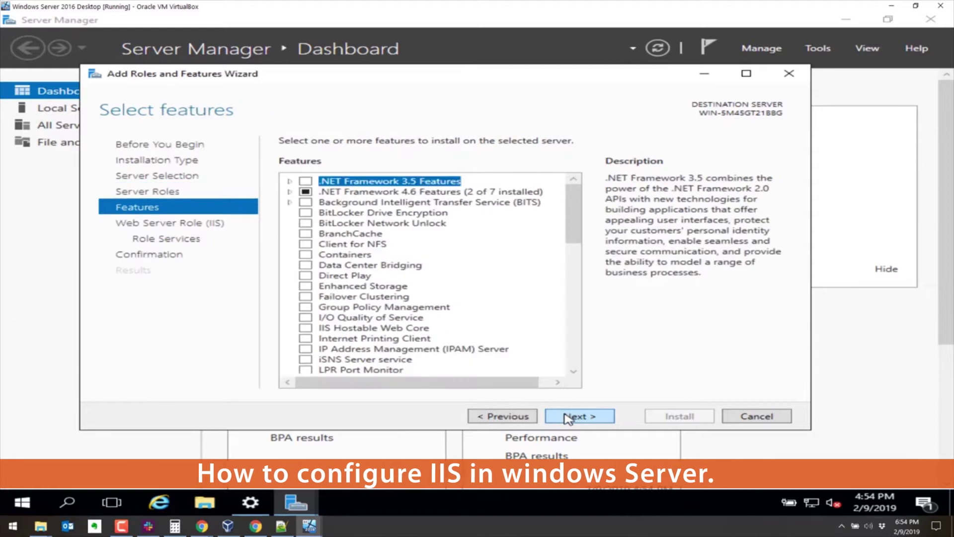
pyautogui.click(568, 419)
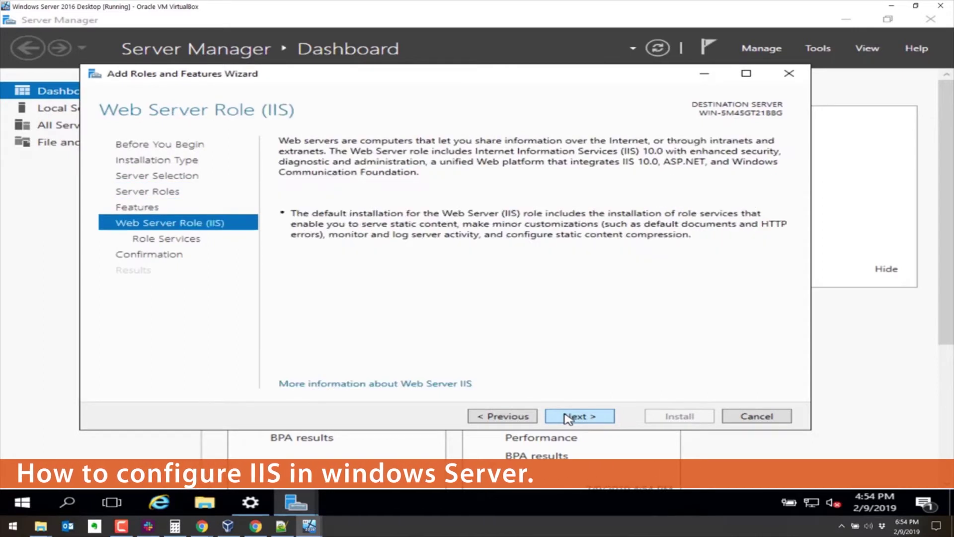
pyautogui.click(568, 419)
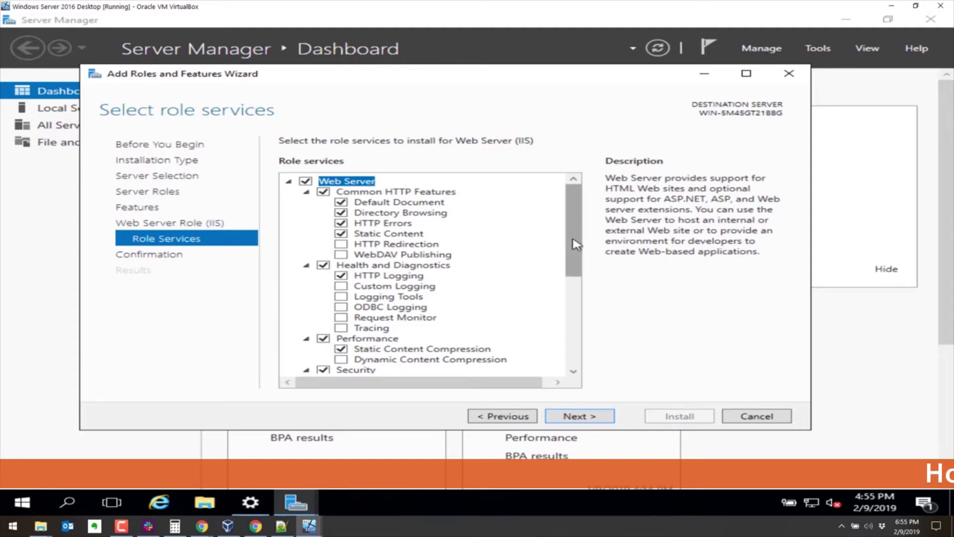
pyautogui.moveTo(575, 244)
pyautogui.mouseDown()
pyautogui.moveTo(570, 346)
pyautogui.moveTo(568, 231)
pyautogui.mouseUp()
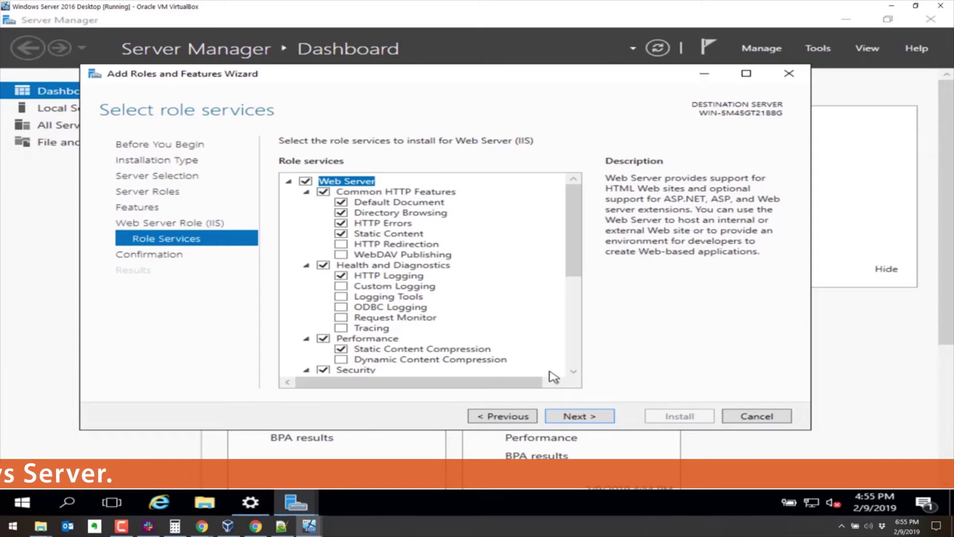
# Step: Allow automatic restart of the destination server and install Web Server (IIS) with default role services
pyautogui.click(578, 420)
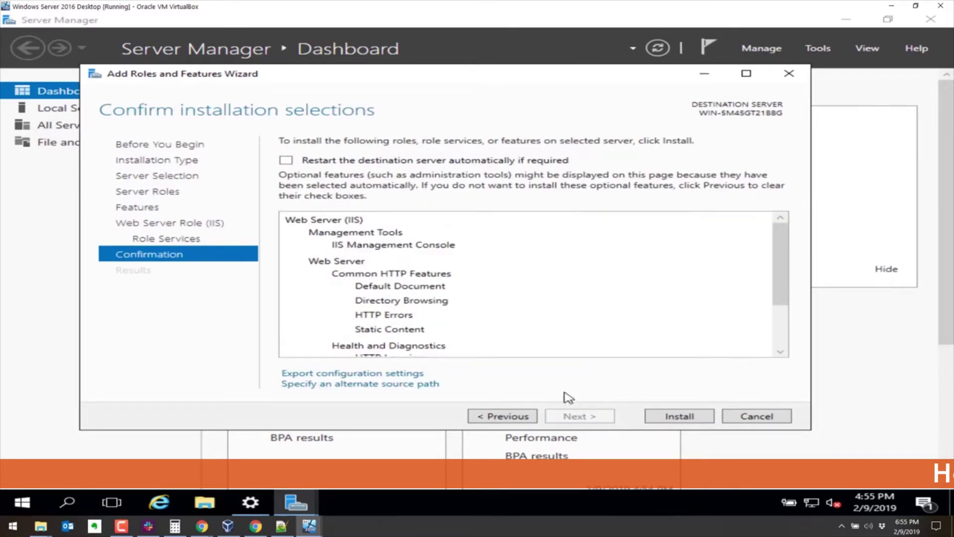
pyautogui.click(389, 162)
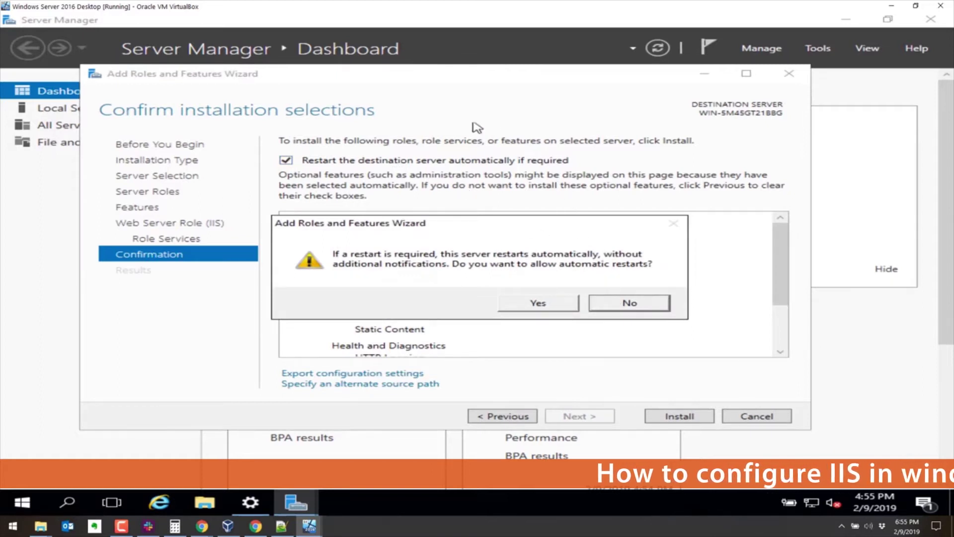
pyautogui.click(539, 303)
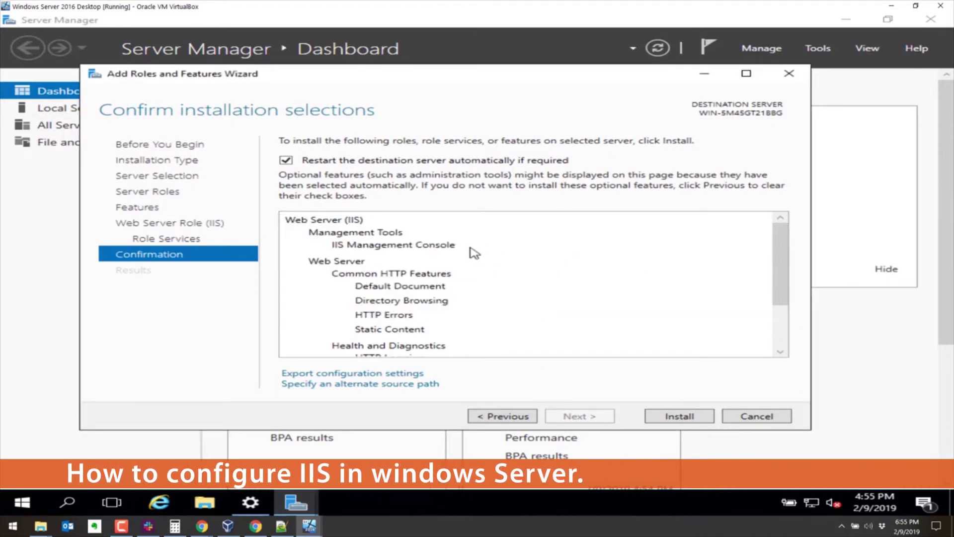
pyautogui.click(675, 415)
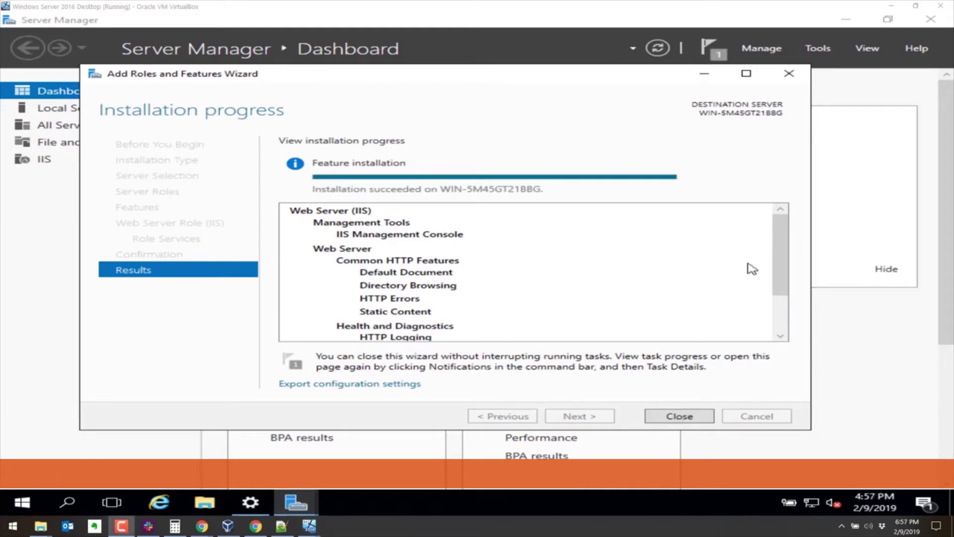
# Step: Close the wizard and Server Manager, then restart the server with the default Other (Unplanned) reason
pyautogui.click(679, 416)
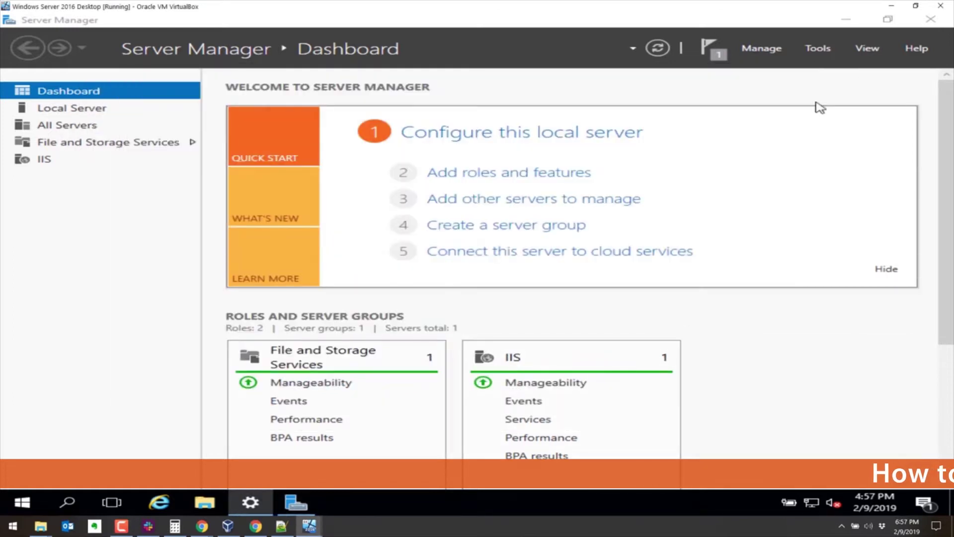
pyautogui.click(931, 19)
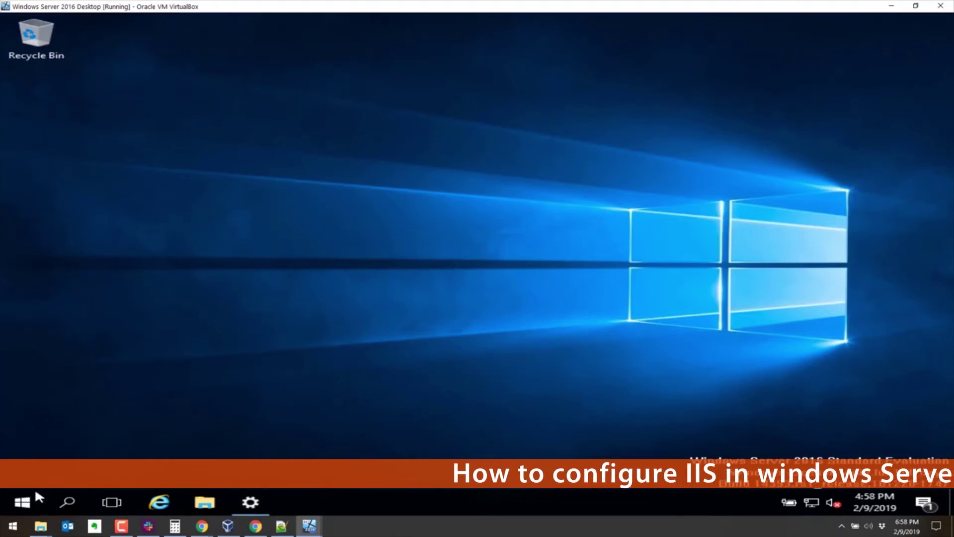
pyautogui.click(23, 502)
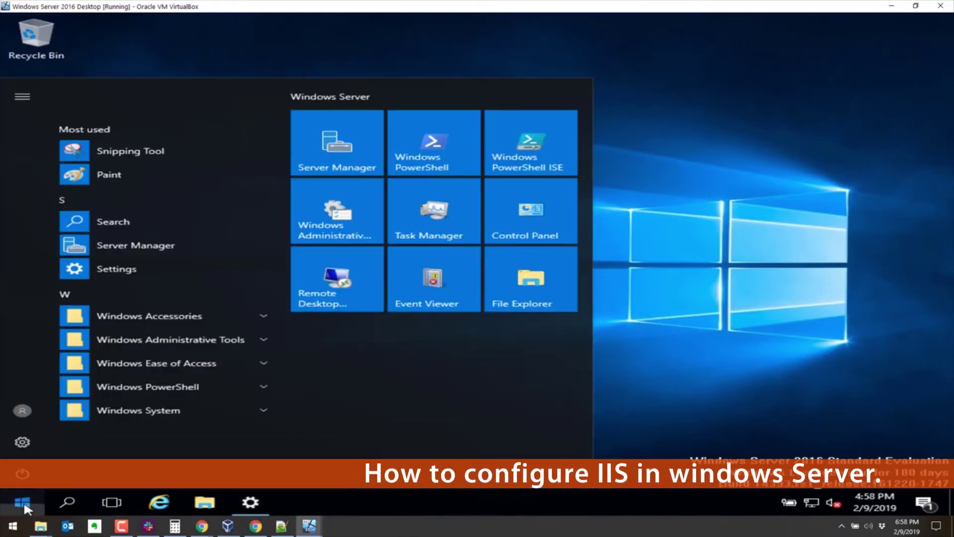
pyautogui.click(22, 473)
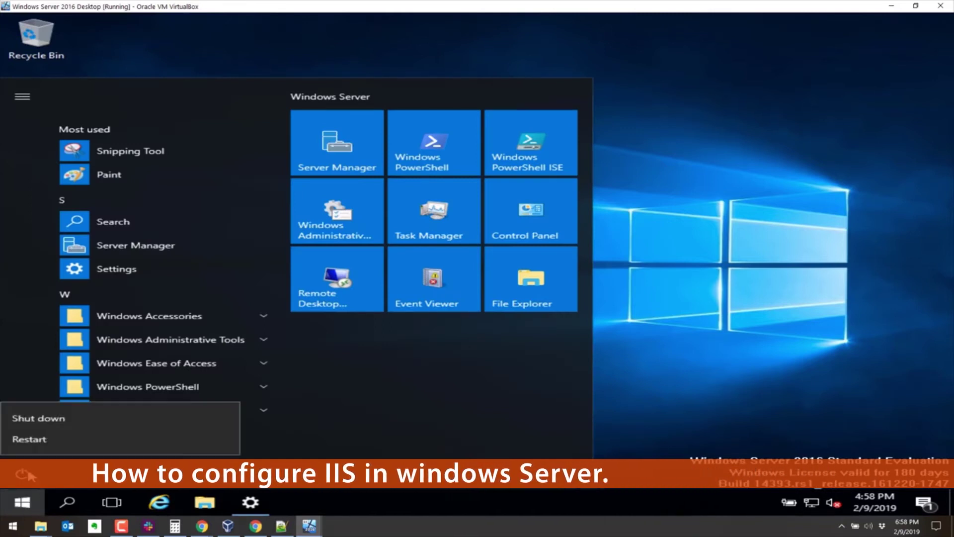
pyautogui.click(68, 432)
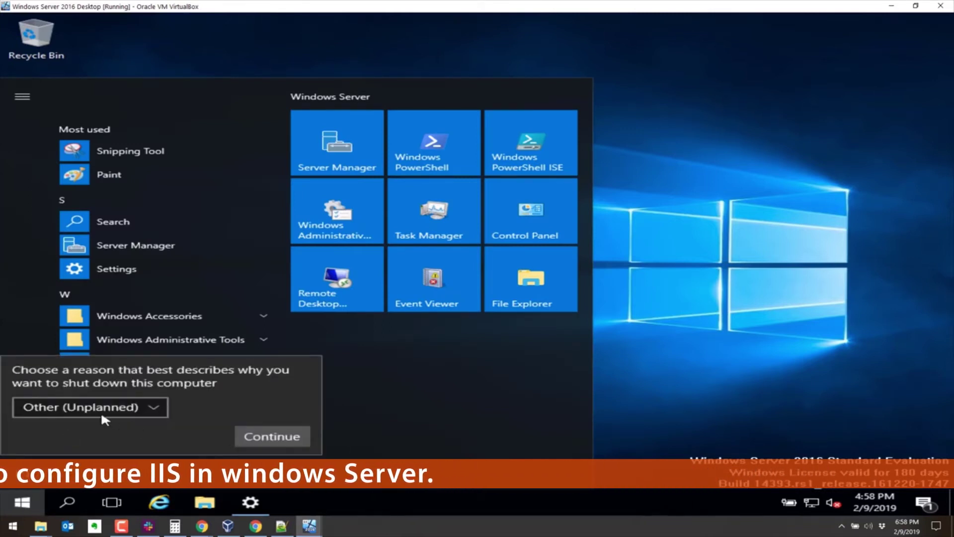
pyautogui.click(272, 436)
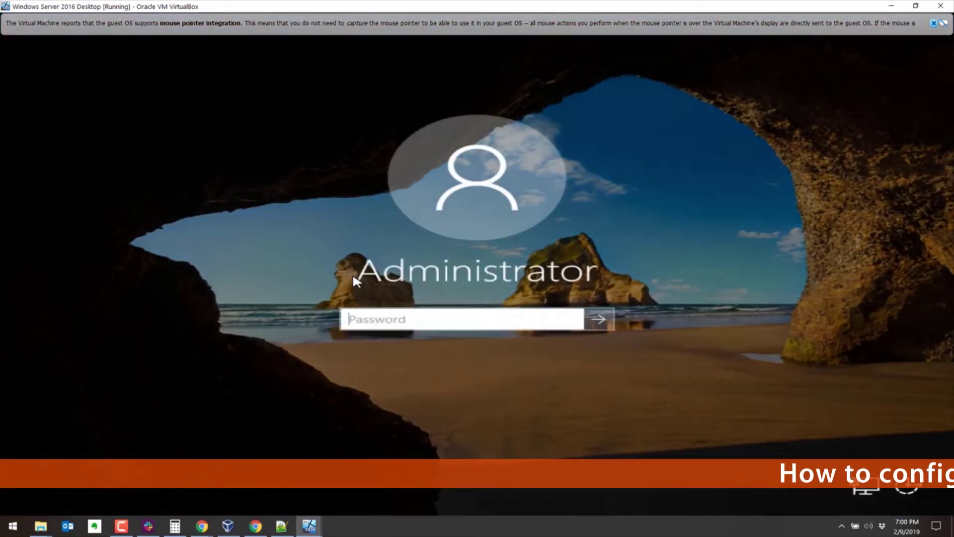
# Step: Enter the Administrator account password to sign back in
pyautogui.write('P@ssw0rd12')
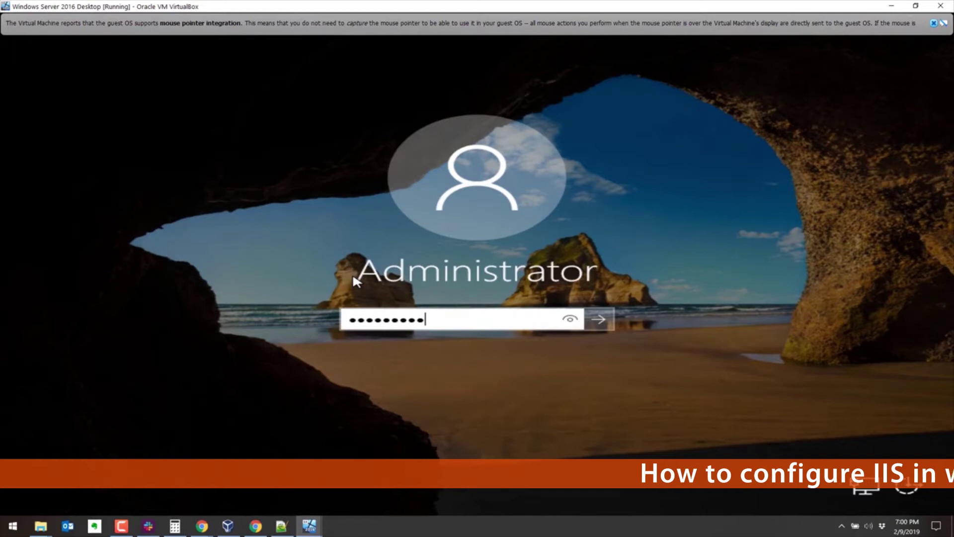
pyautogui.press('Return')
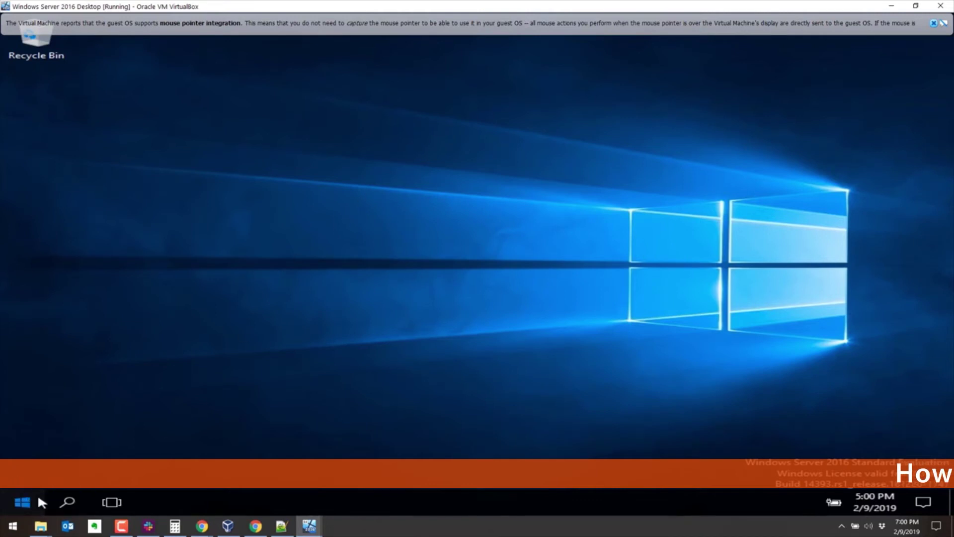
# Step: Launch Internet Information Services (IIS) Manager from Windows Administrative Tools in the Start menu
pyautogui.press('super')
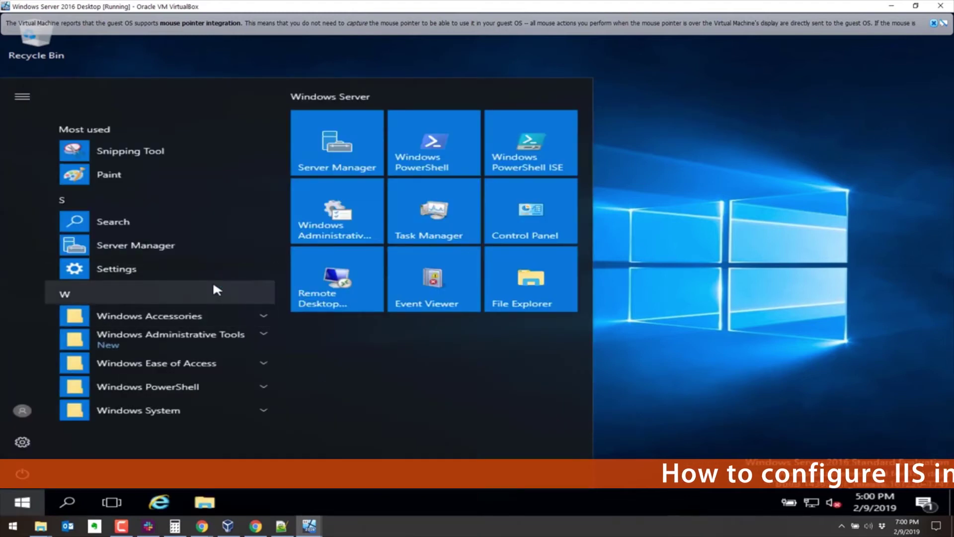
pyautogui.click(196, 341)
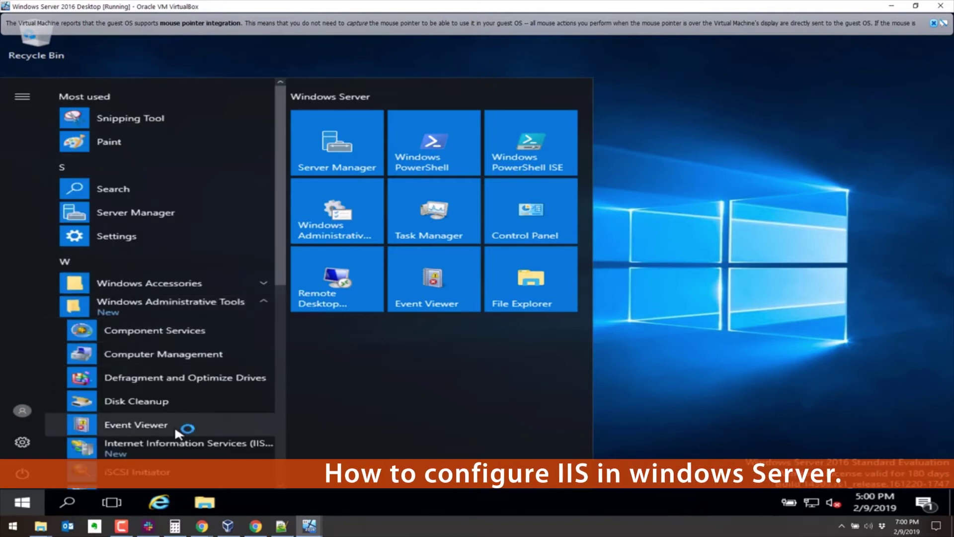
pyautogui.click(176, 445)
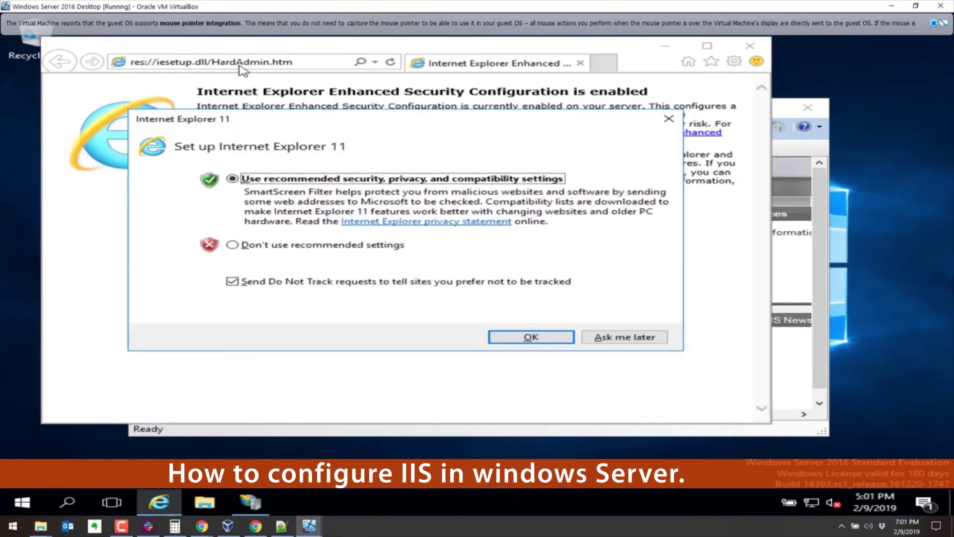
# Step: Dismiss the IE11 setup prompt and enter 127.0.0.1 in the address bar
pyautogui.click(563, 339)
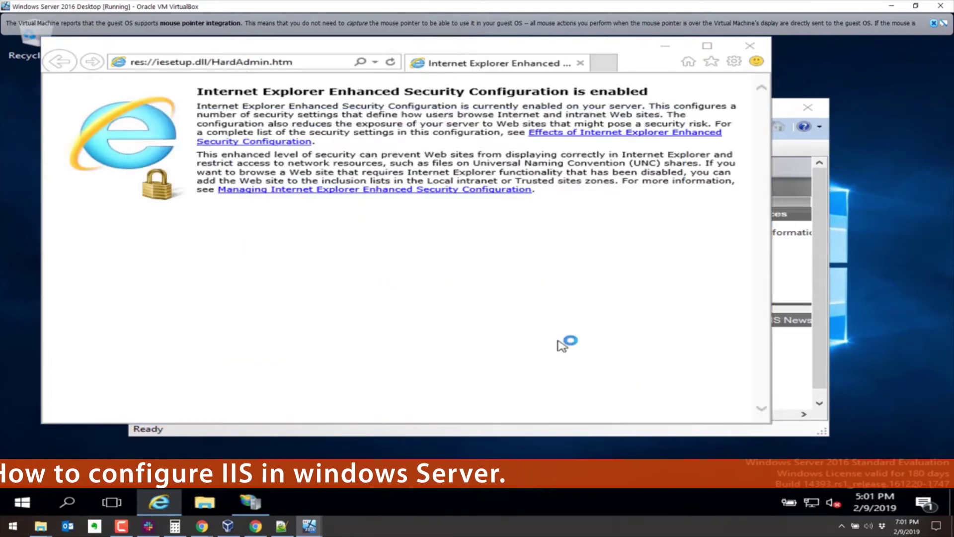
pyautogui.click(298, 62)
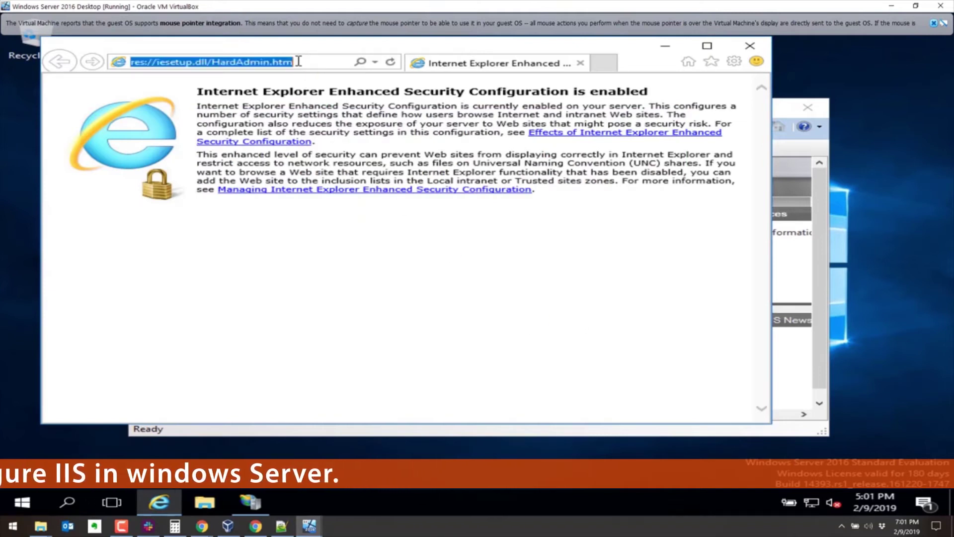
pyautogui.write('1.0')
pyautogui.press('BackSpace')
pyautogui.press('BackSpace')
pyautogui.press('BackSpace')
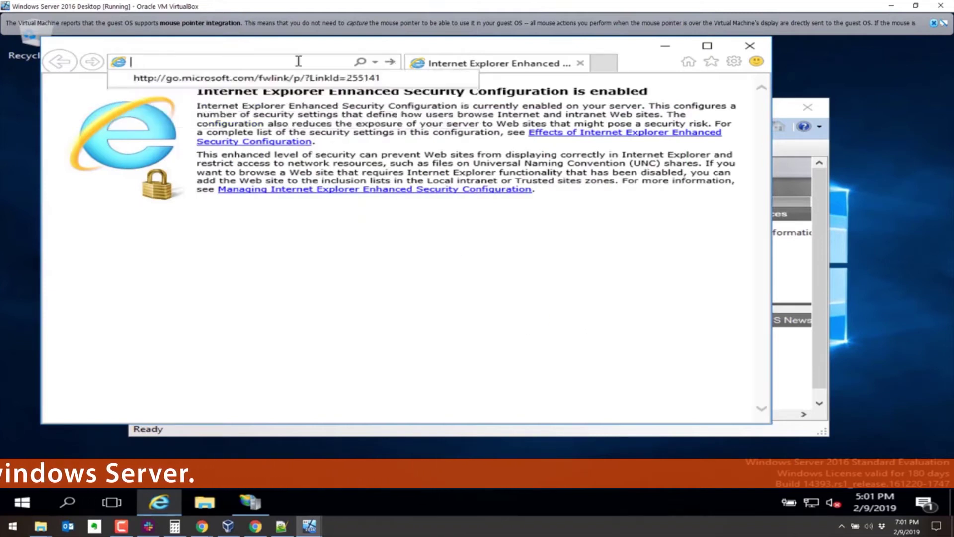
pyautogui.write('2')
pyautogui.press('BackSpace')
pyautogui.write('12')
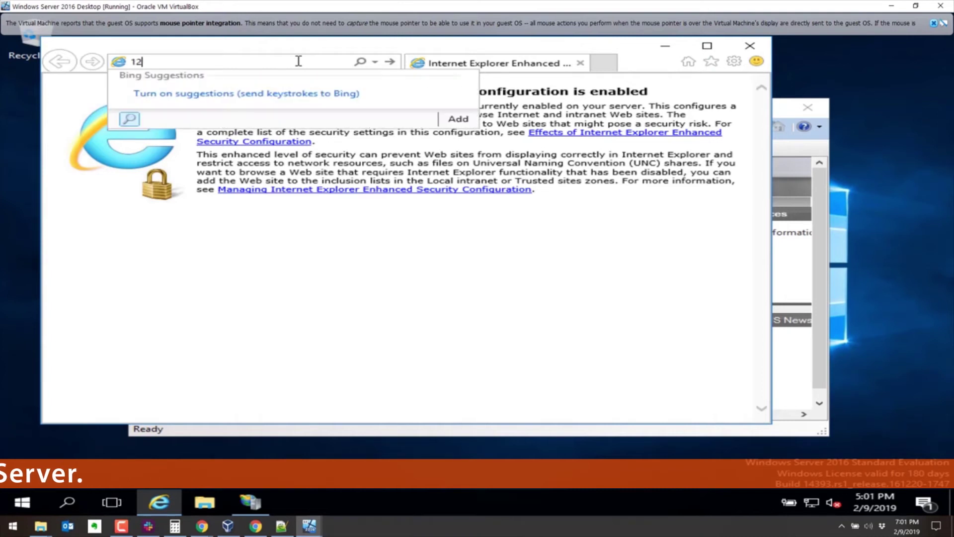
pyautogui.write('7.0.0.1/')
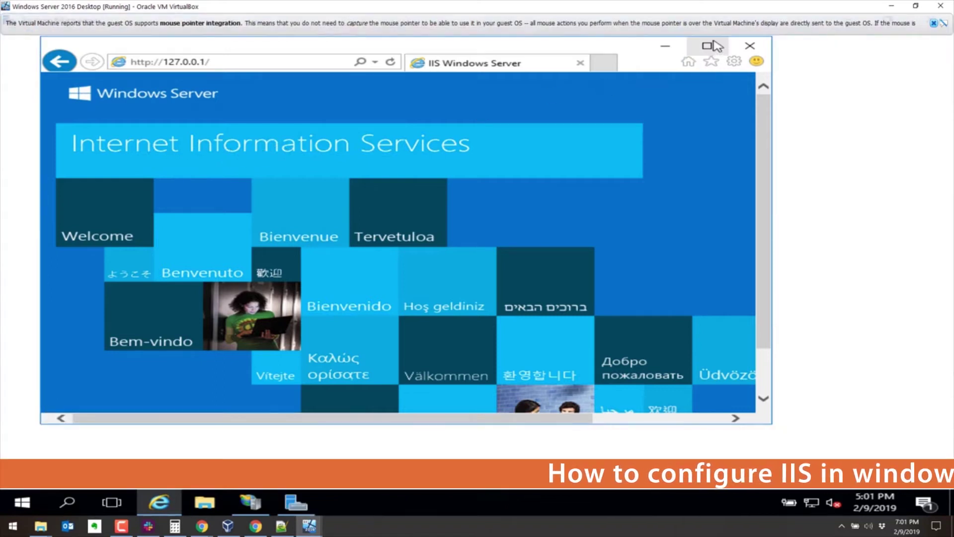
# Step: Minimize Internet Explorer, dismiss the VirtualBox mouse integration notice, and bring IIS Manager forward
pyautogui.click(658, 45)
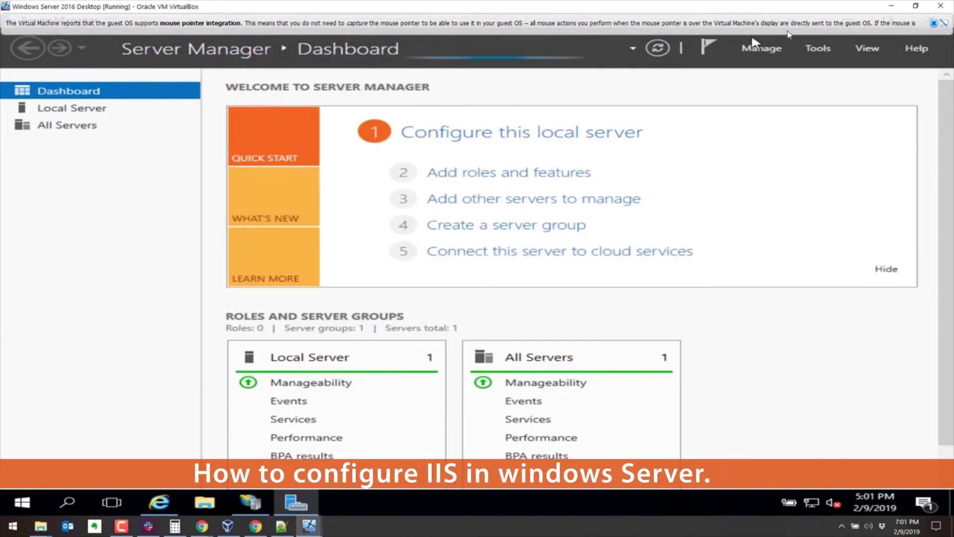
pyautogui.click(933, 23)
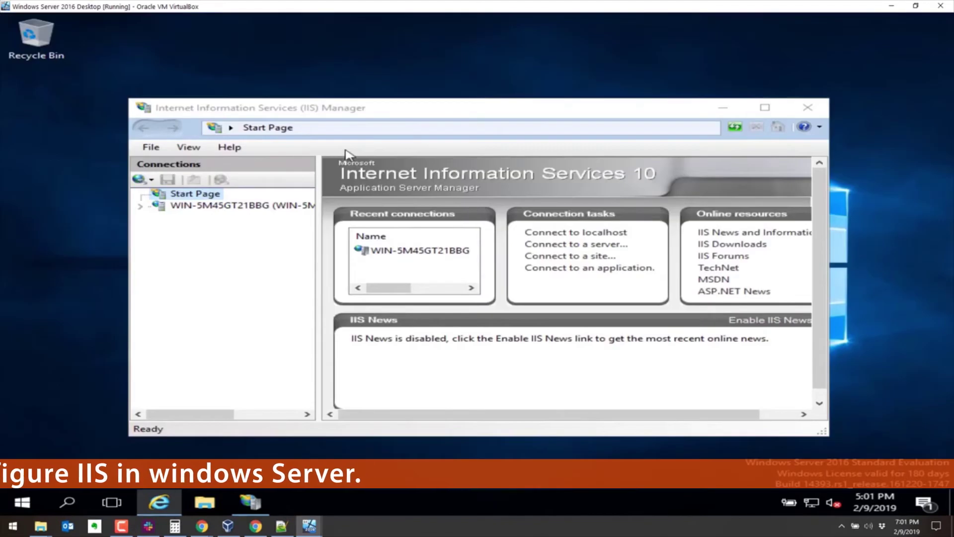
pyautogui.click(141, 207)
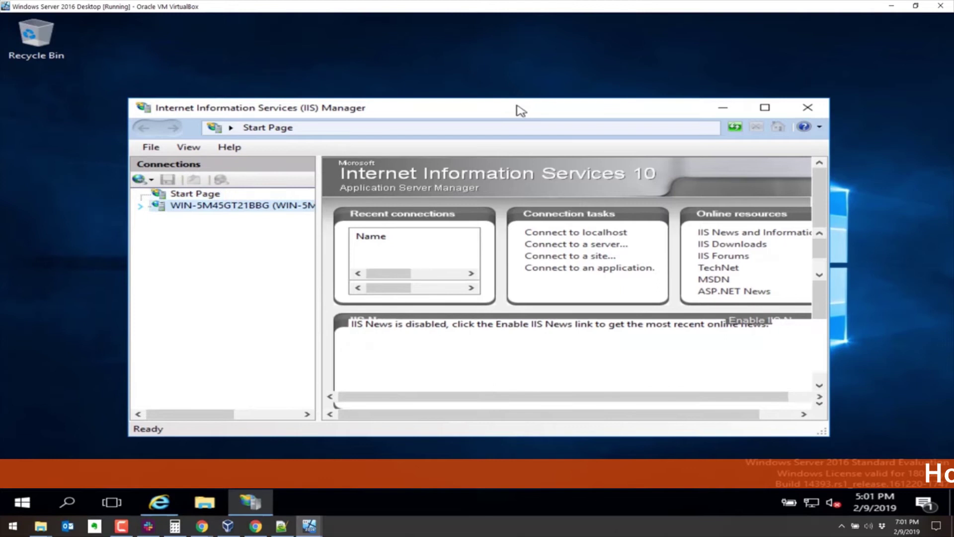
# Step: Maximize IIS Manager, open the server's Default Document settings, then switch to Content View
pyautogui.doubleClick(354, 114)
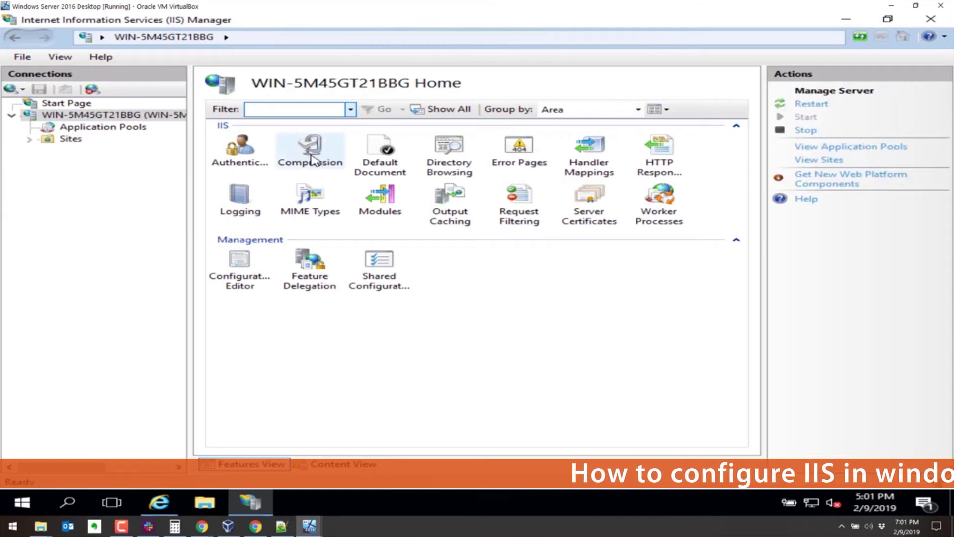
pyautogui.click(365, 170)
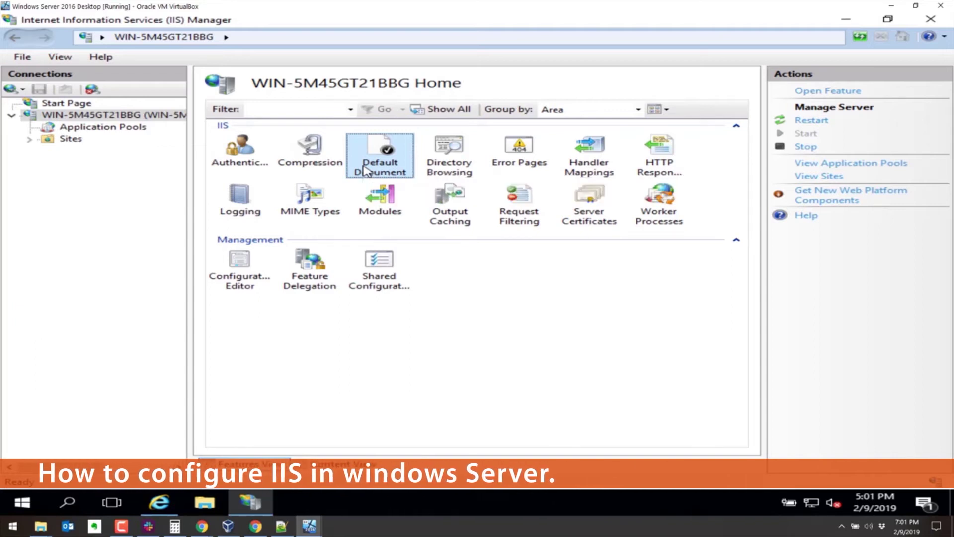
pyautogui.doubleClick(364, 169)
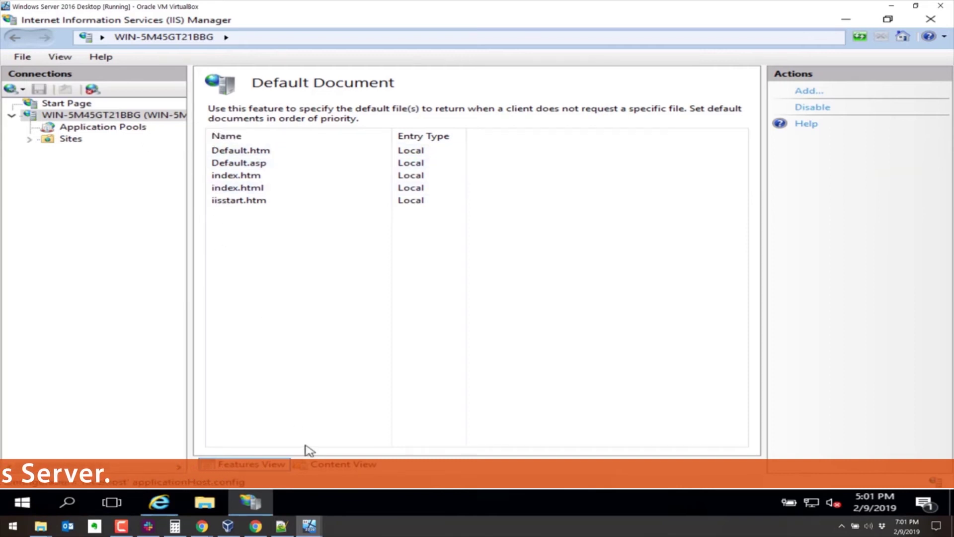
pyautogui.click(317, 466)
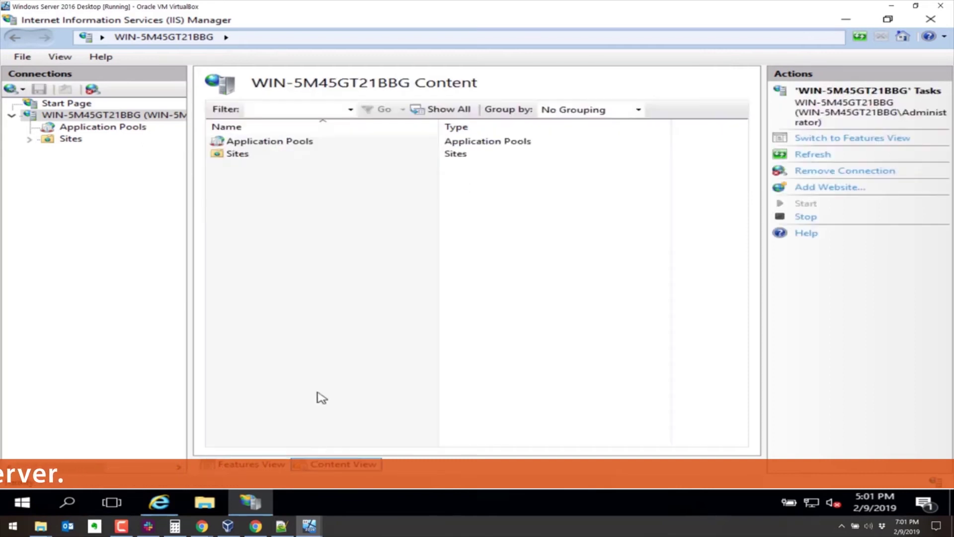
# Step: Expand Sites in IIS Manager and open the Default Web Site's file listing
pyautogui.click(234, 154)
pyautogui.doubleClick(233, 154)
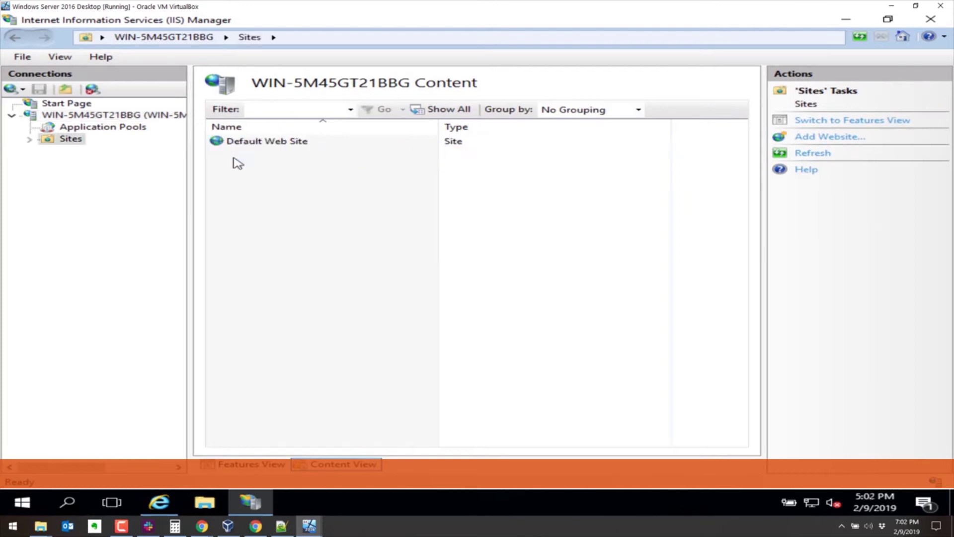
pyautogui.doubleClick(249, 142)
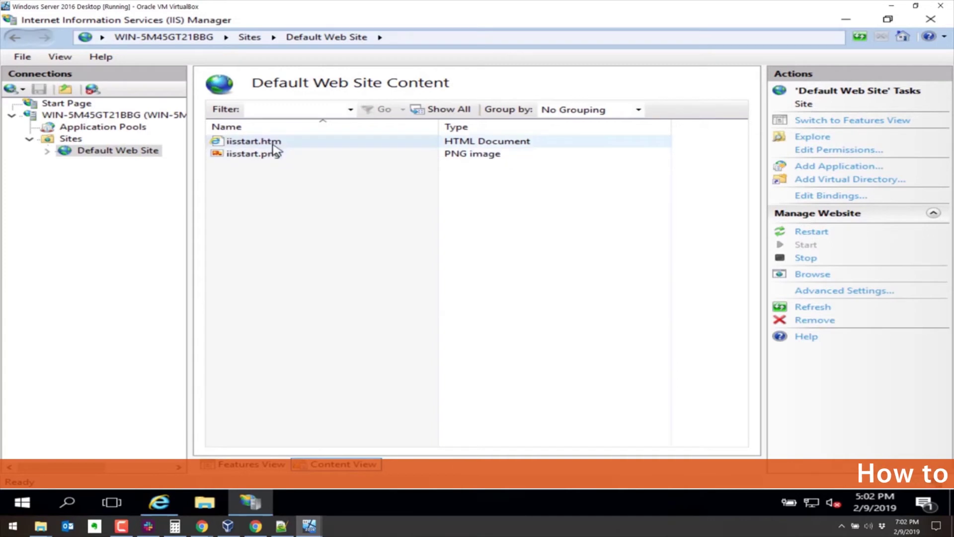
# Step: Select iisstart.htm and preview the served welcome page in the browser
pyautogui.click(277, 145)
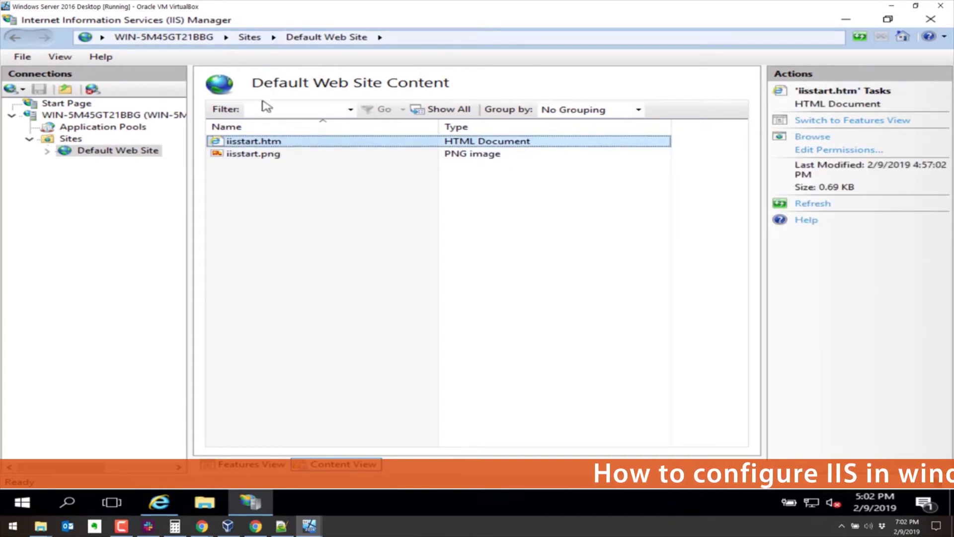
pyautogui.click(159, 502)
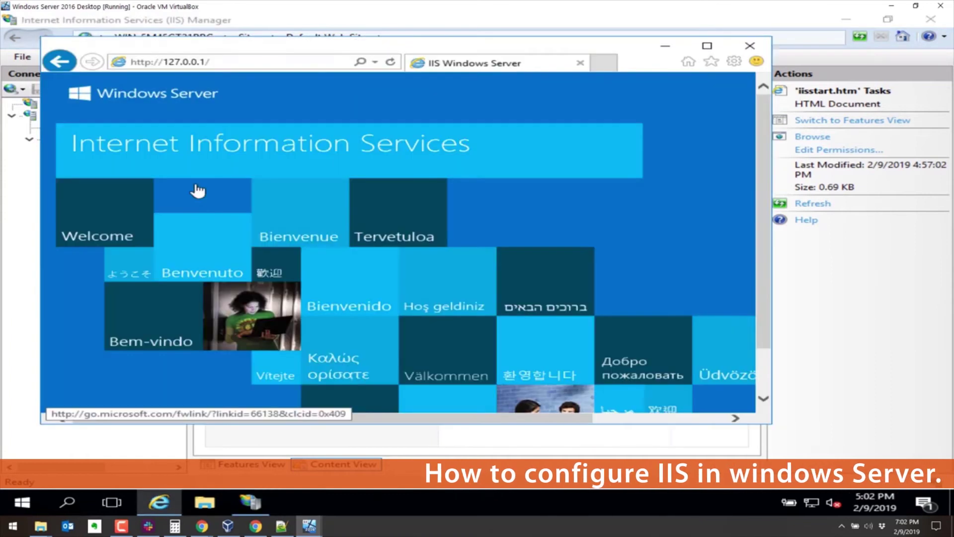
pyautogui.click(217, 62)
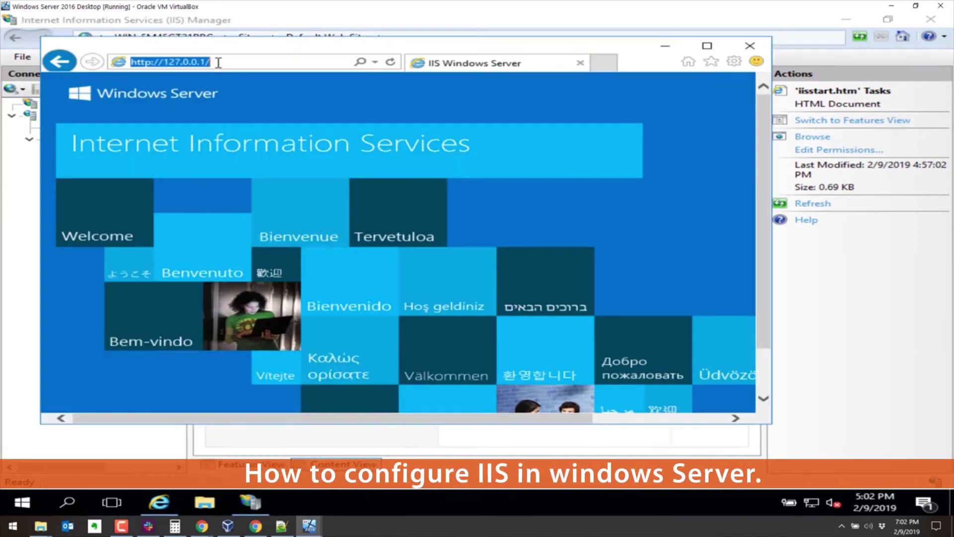
pyautogui.click(685, 46)
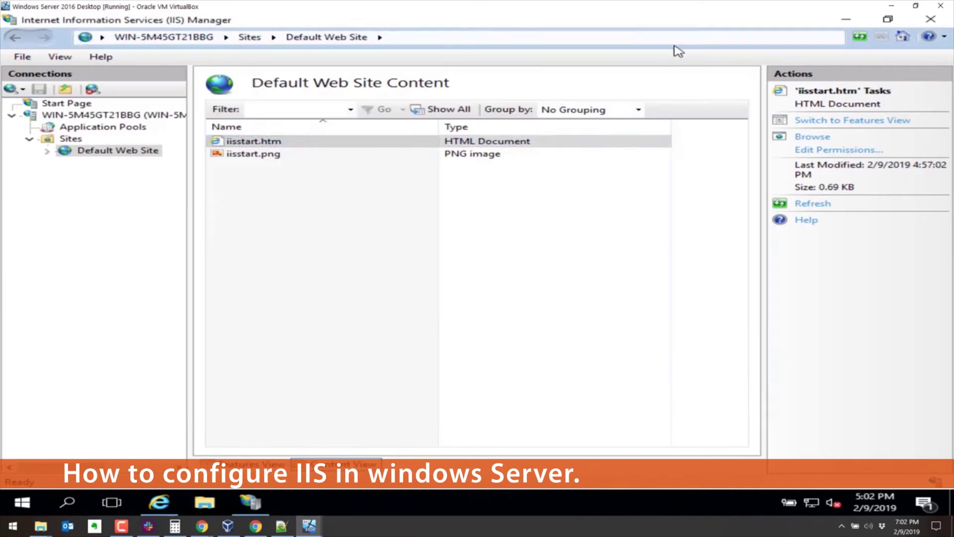
pyautogui.doubleClick(306, 143)
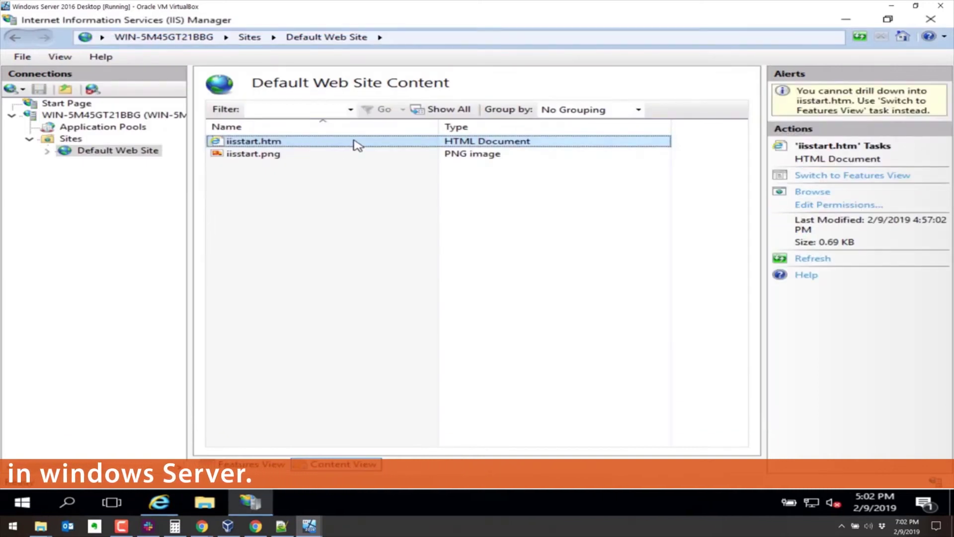
pyautogui.click(811, 192)
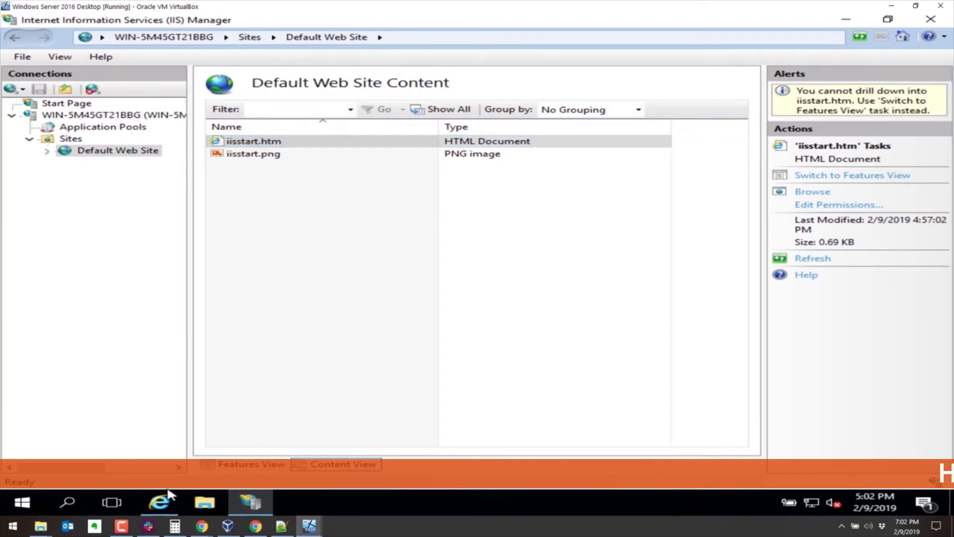
# Step: Browse in File Explorer to the C:\inetpub\wwwroot folder
pyautogui.click(209, 503)
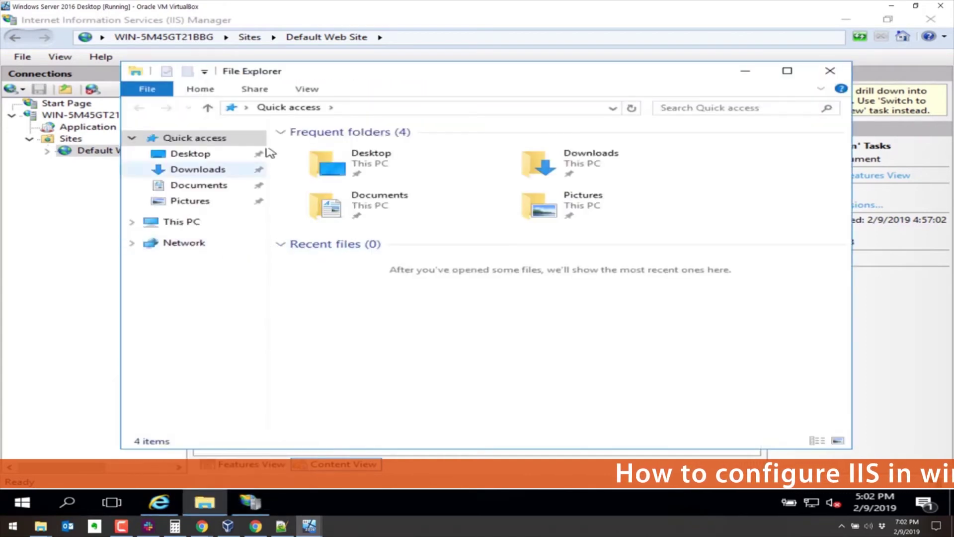
pyautogui.click(185, 225)
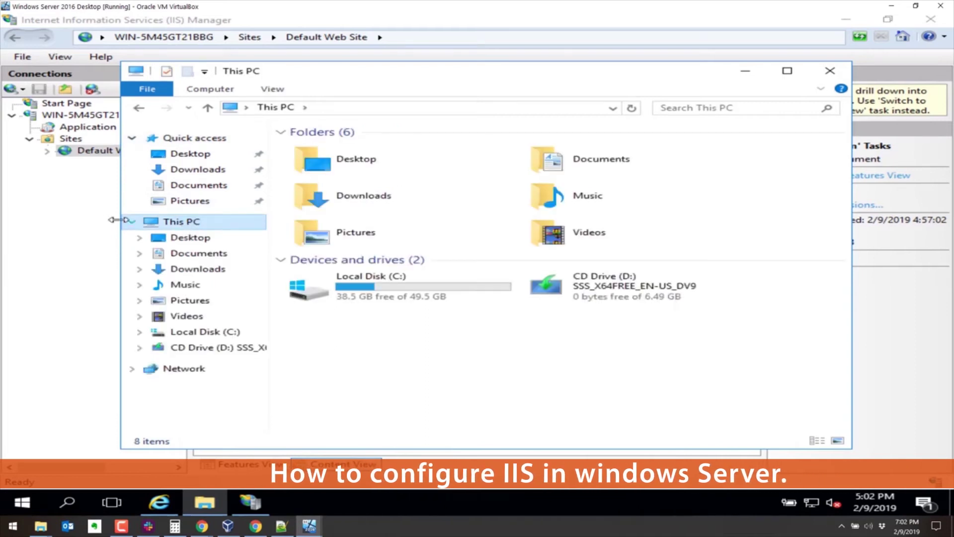
pyautogui.doubleClick(415, 298)
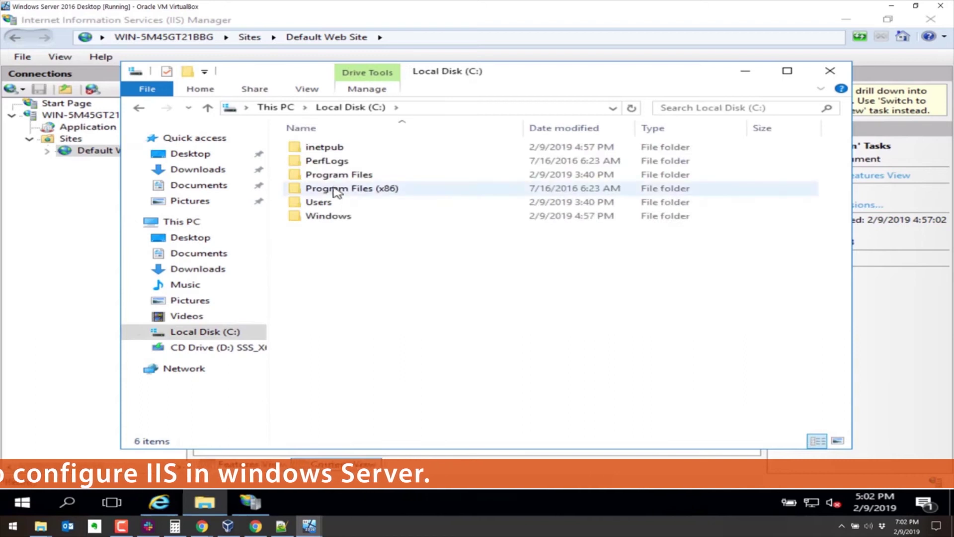
pyautogui.doubleClick(330, 149)
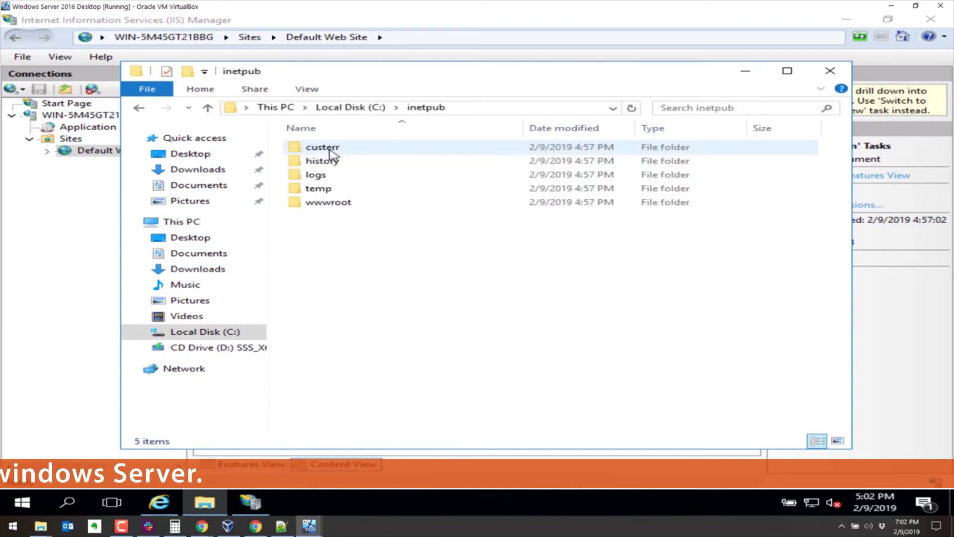
pyautogui.doubleClick(327, 203)
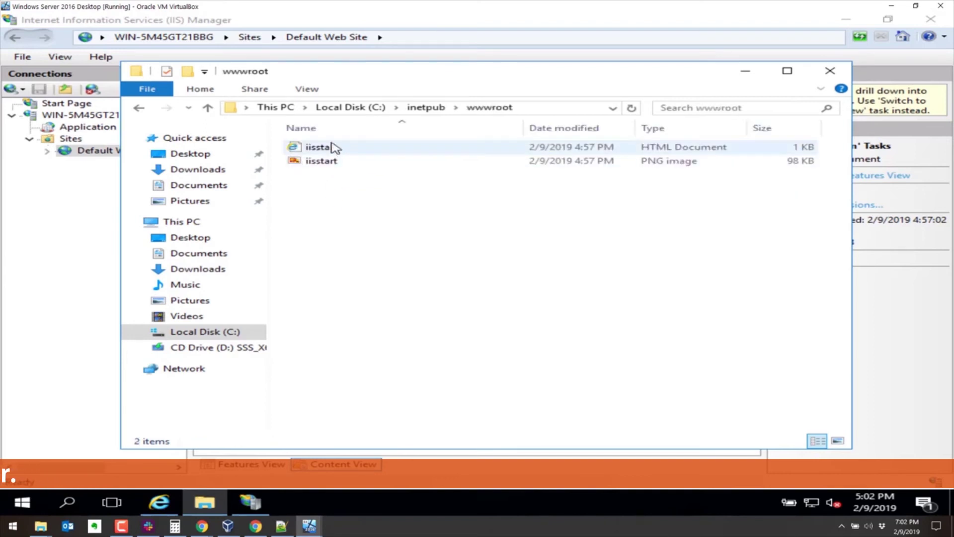
# Step: Rename the iisstart page file to iisstart.old
pyautogui.rightClick(332, 149)
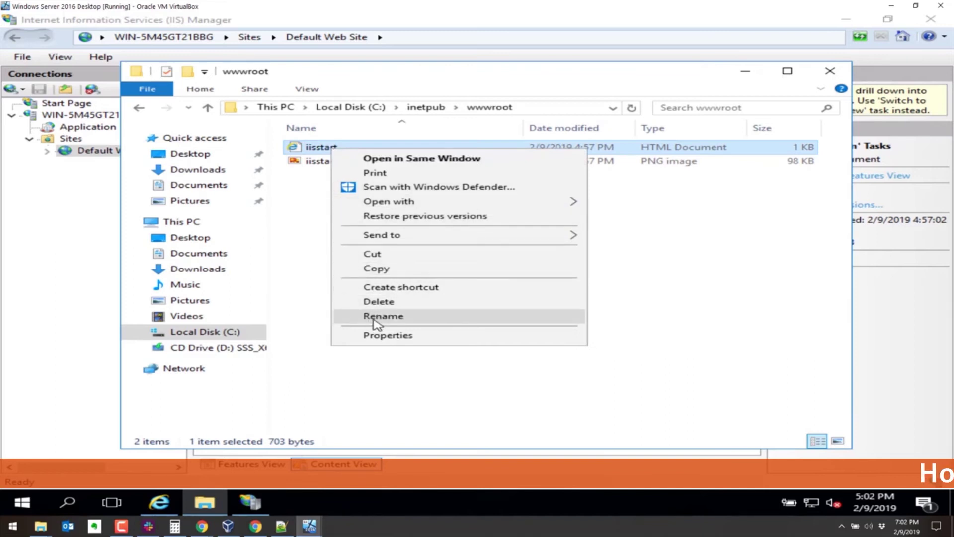
pyautogui.click(377, 323)
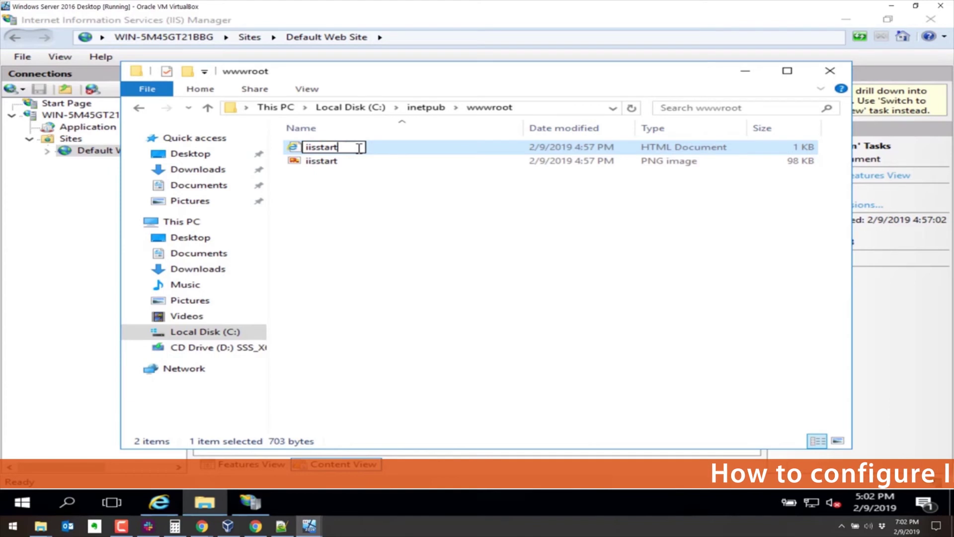
pyautogui.write('.old')
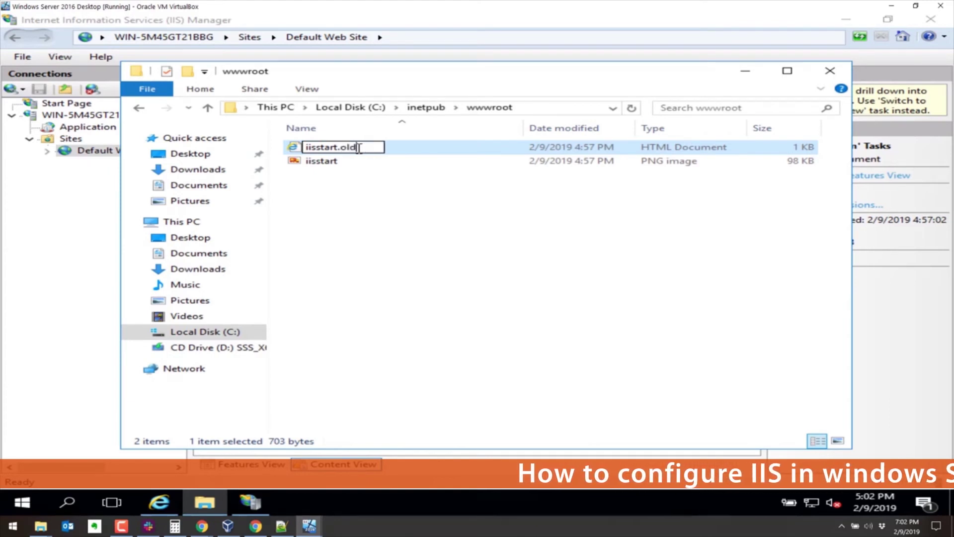
pyautogui.press('Return')
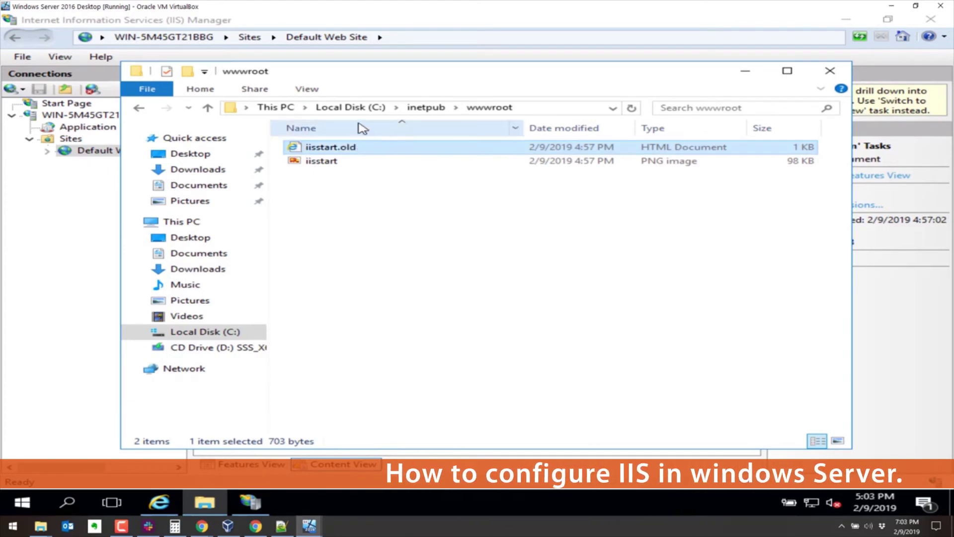
# Step: Show empty drives, known file extensions, merge conflicts and protected system files in Folder Options
pyautogui.click(312, 88)
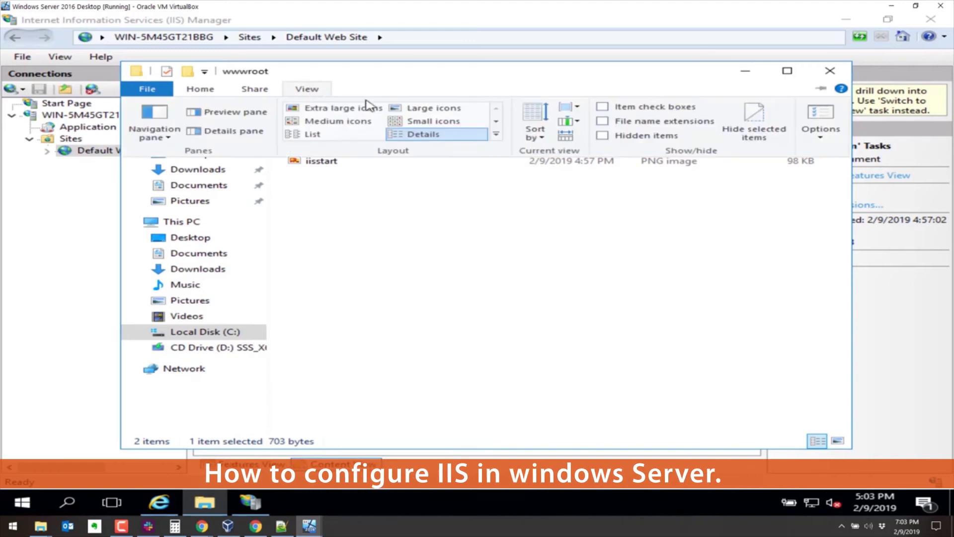
pyautogui.click(620, 139)
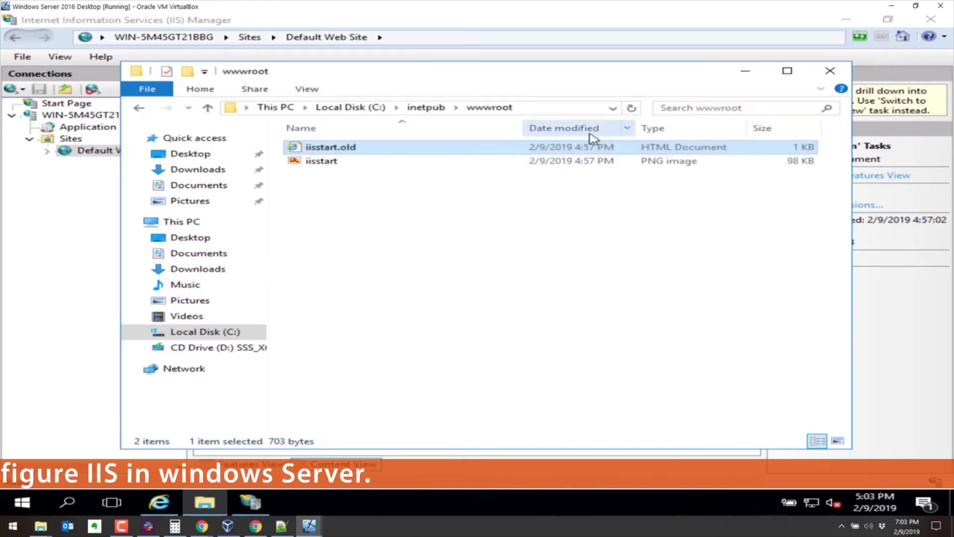
pyautogui.click(304, 90)
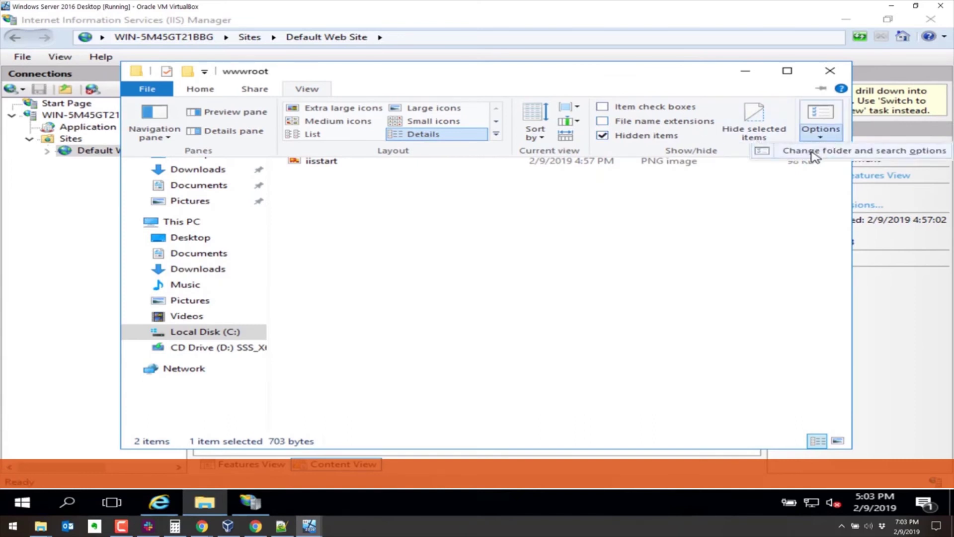
pyautogui.click(815, 152)
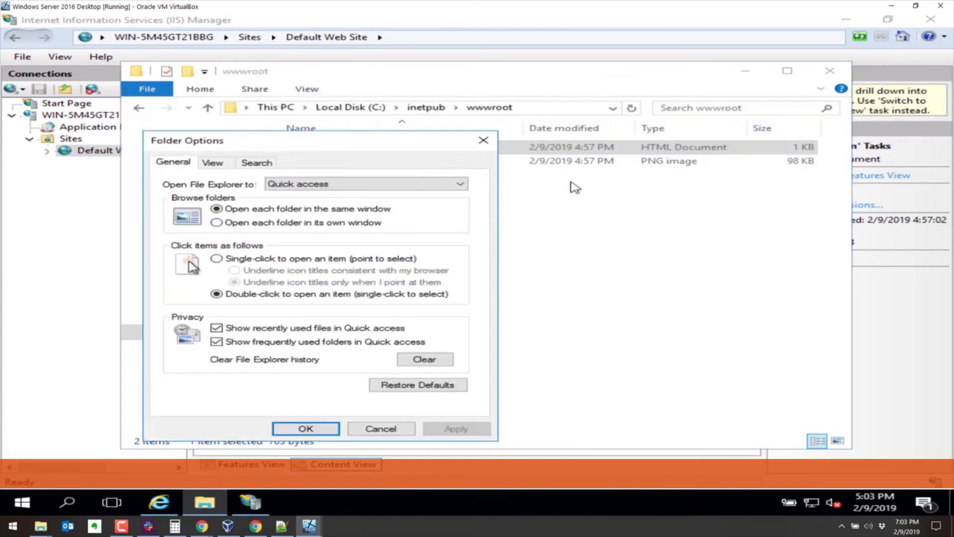
pyautogui.click(212, 163)
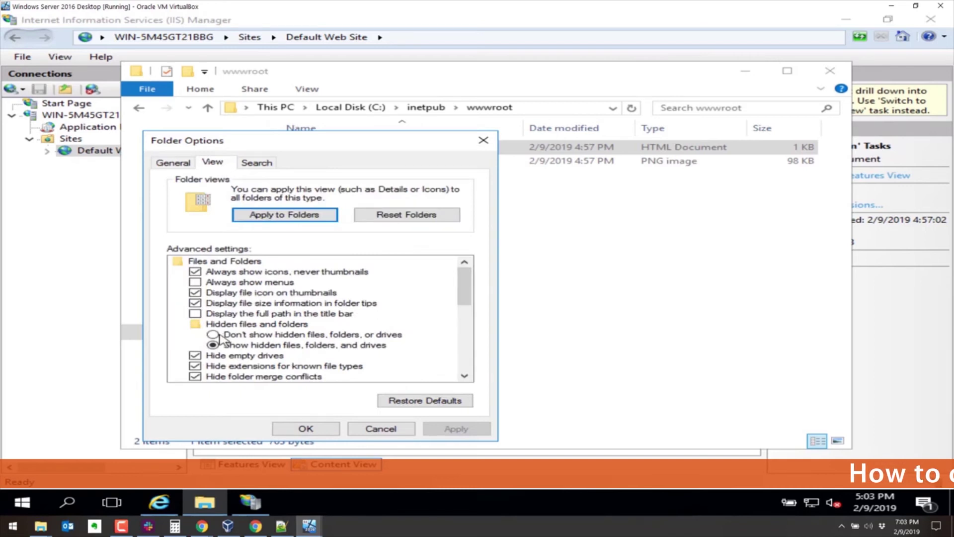
pyautogui.click(194, 355)
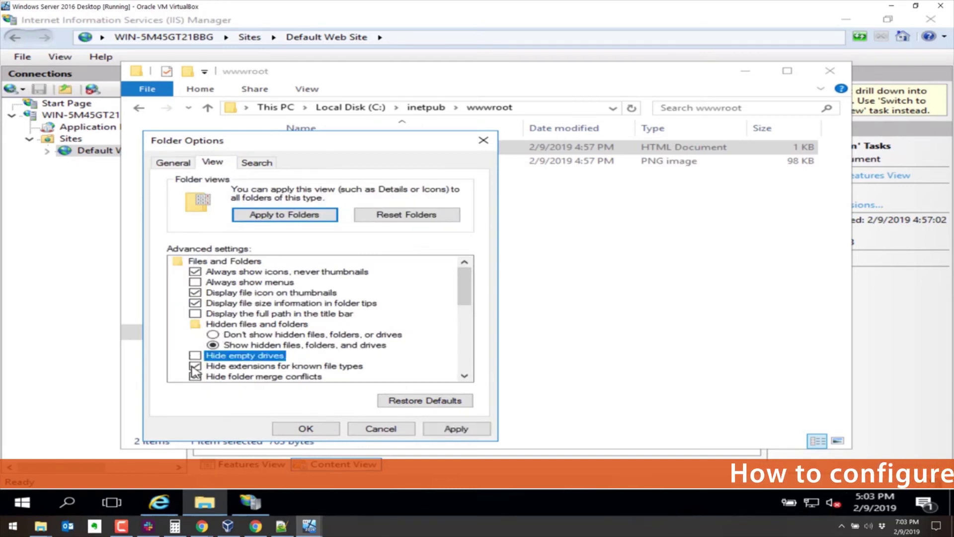
pyautogui.click(194, 367)
pyautogui.click(194, 377)
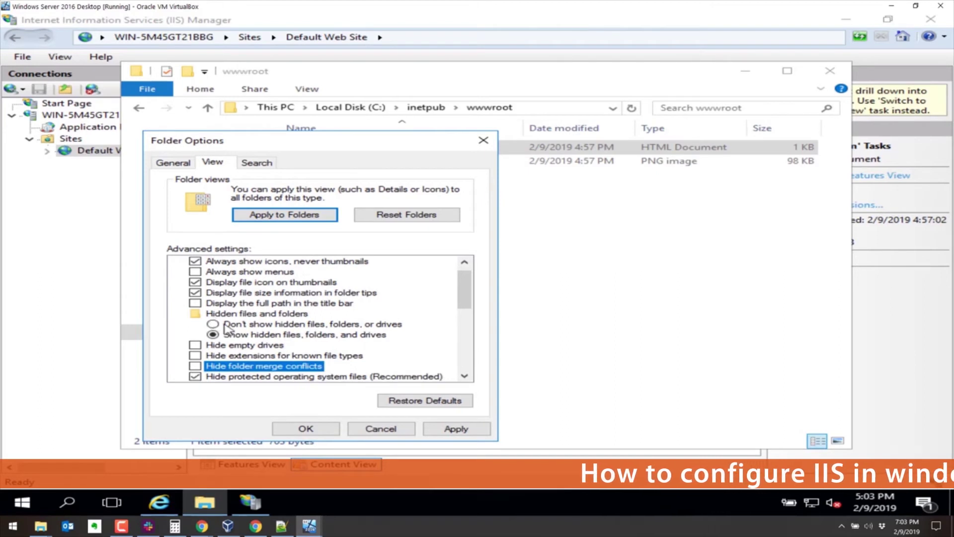
pyautogui.click(195, 376)
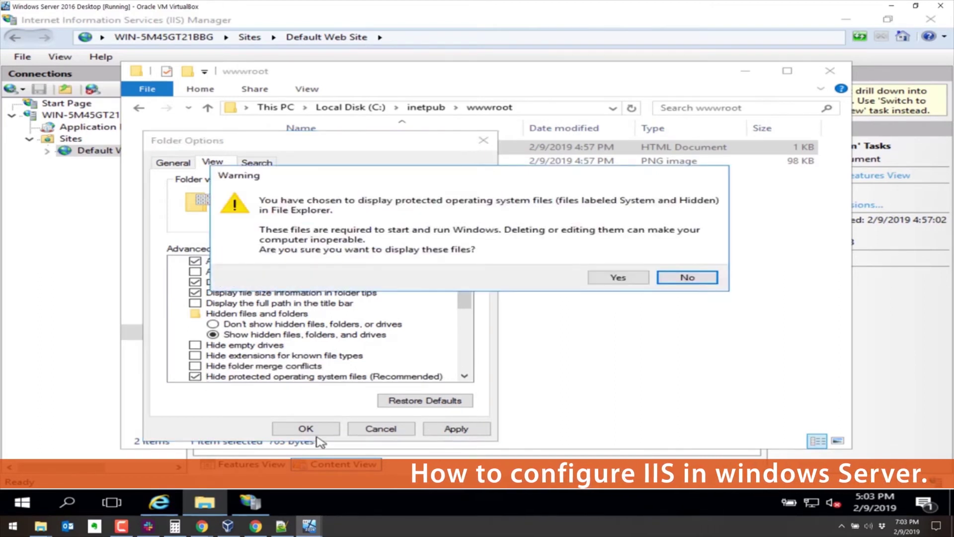
pyautogui.click(624, 279)
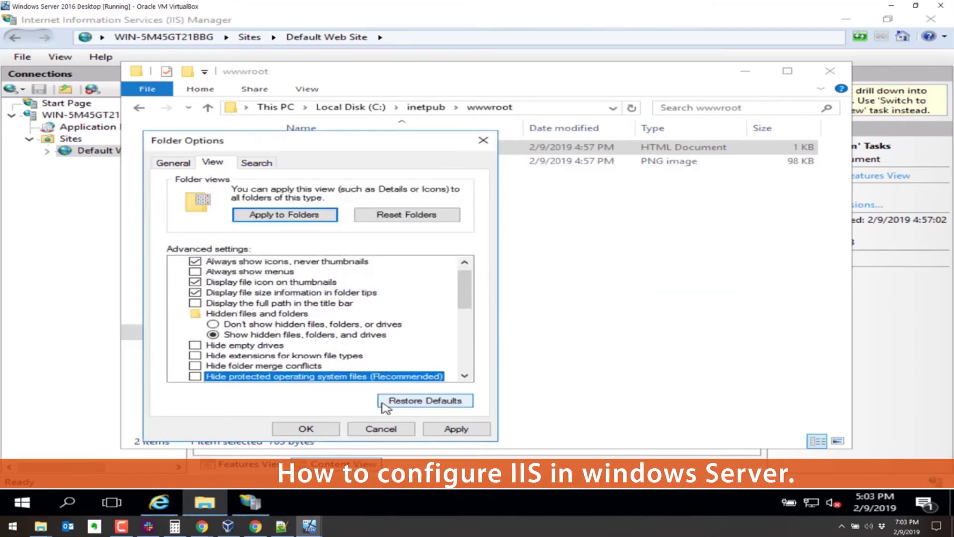
pyautogui.click(305, 429)
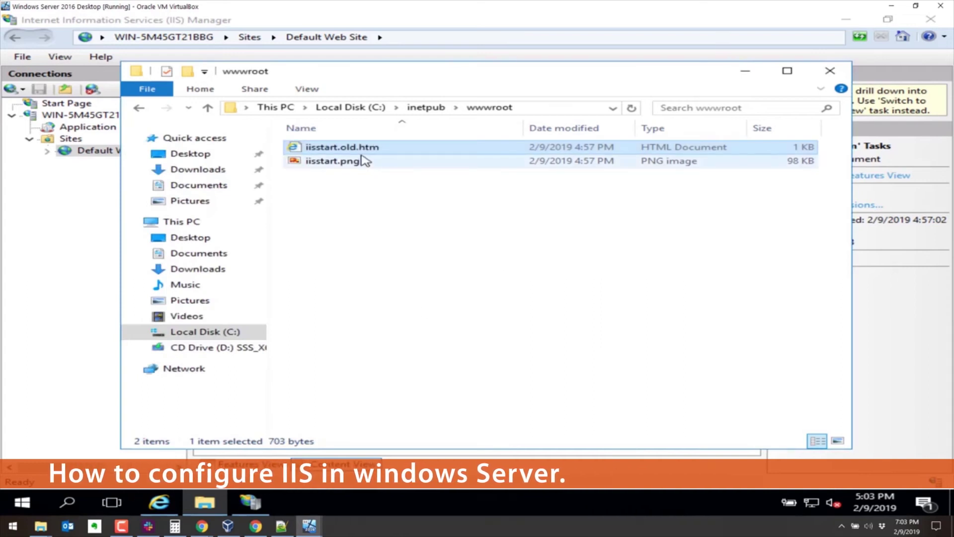
# Step: Rename iisstart.old.htm to iisstart.htm.old, accepting the extension change
pyautogui.rightClick(362, 149)
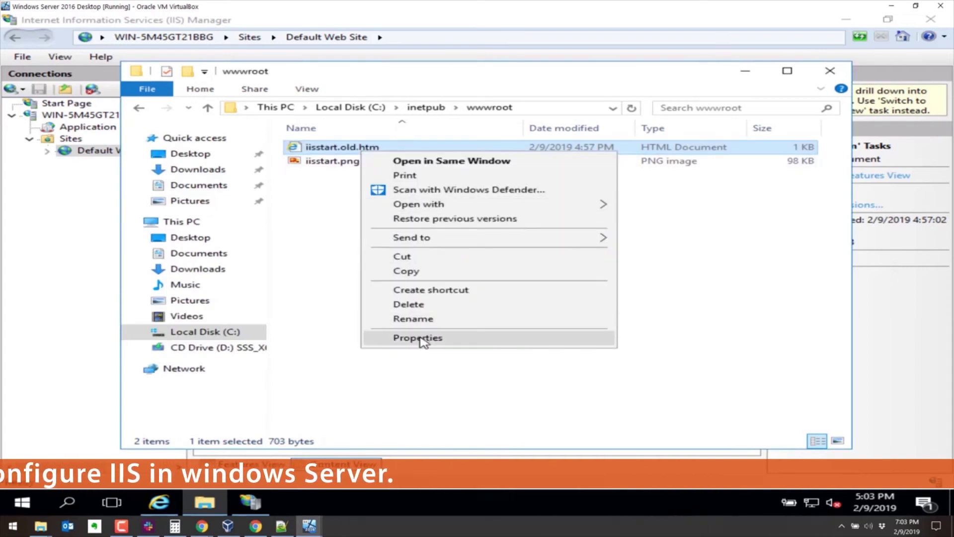
pyautogui.click(420, 318)
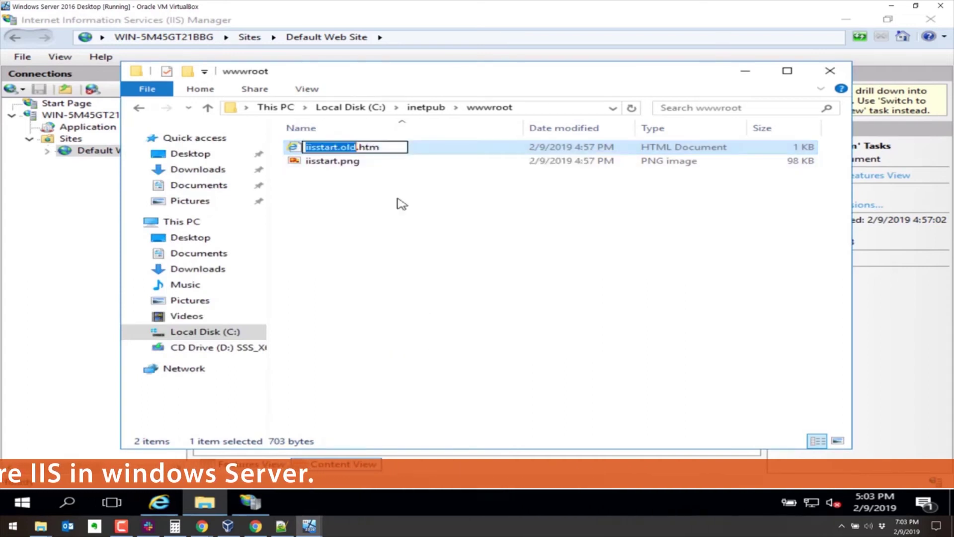
pyautogui.click(360, 146)
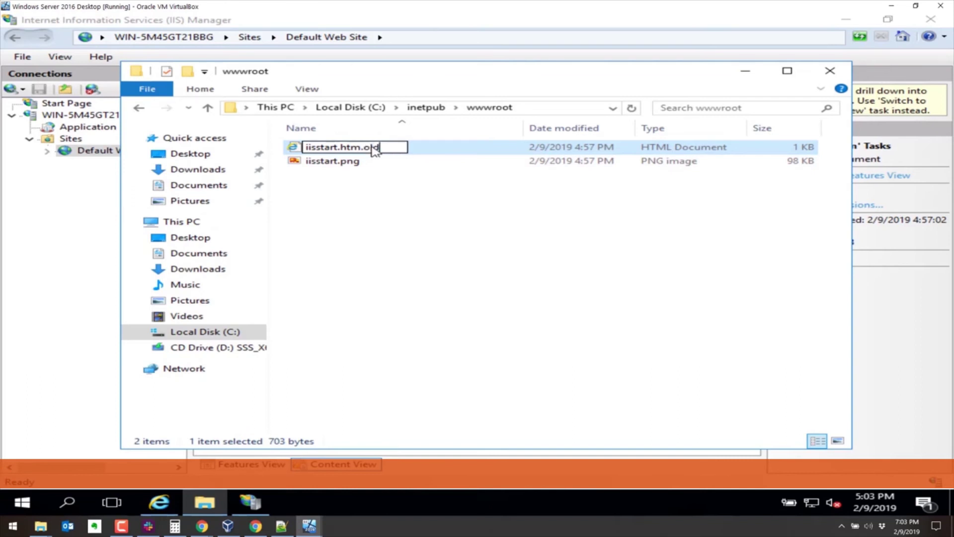
pyautogui.write('.old')
pyautogui.press('Return')
pyautogui.click(558, 259)
# Step: Create a new empty index.htm file in wwwroot, confirming the extension change
pyautogui.rightClick(399, 235)
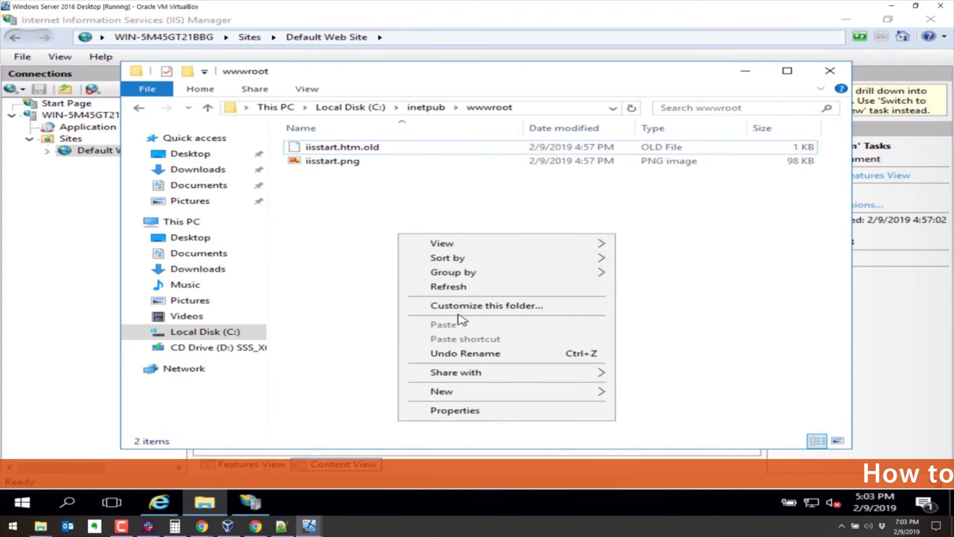
pyautogui.moveTo(452, 392)
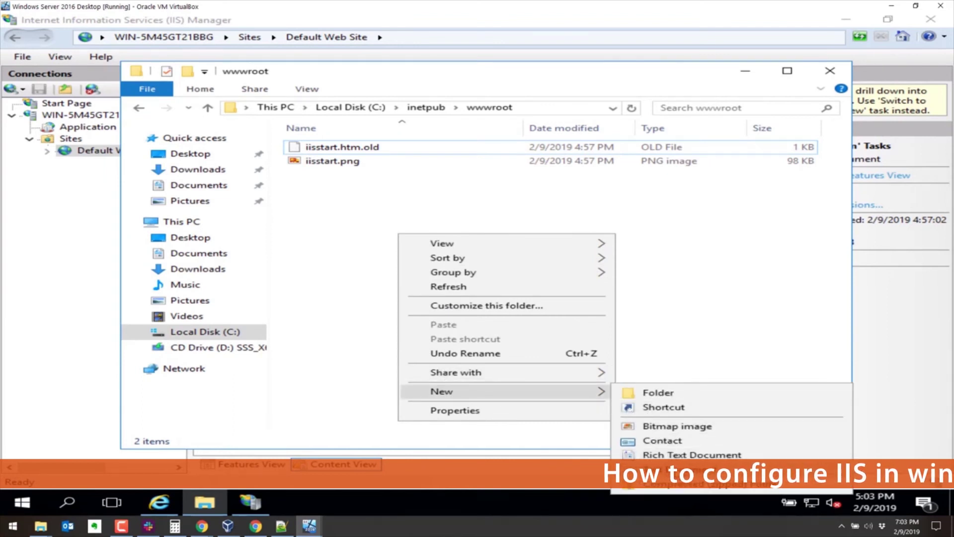
pyautogui.click(666, 470)
pyautogui.write('inde')
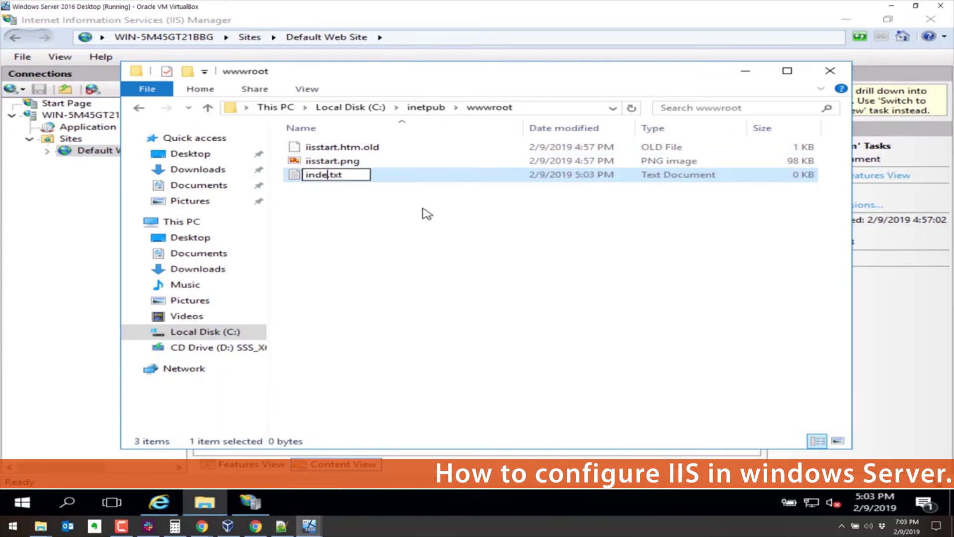
pyautogui.write('x.htm')
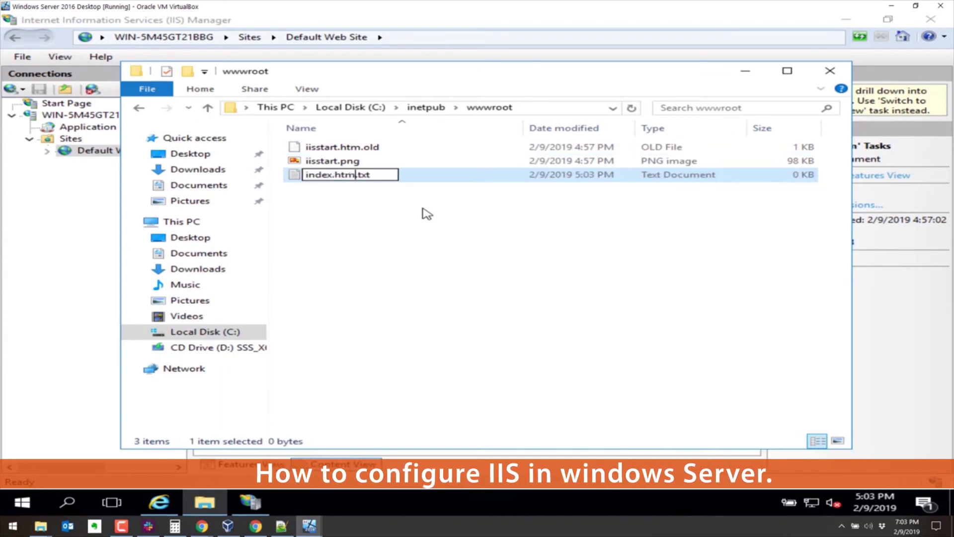
pyautogui.press('Delete')
pyautogui.press('Delete')
pyautogui.press('Delete')
pyautogui.press('Delete')
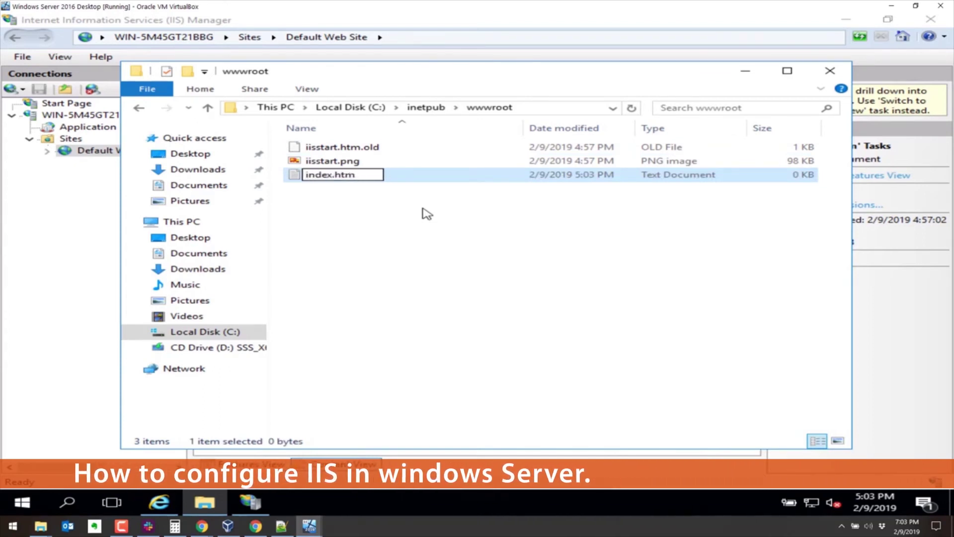
pyautogui.press('Return')
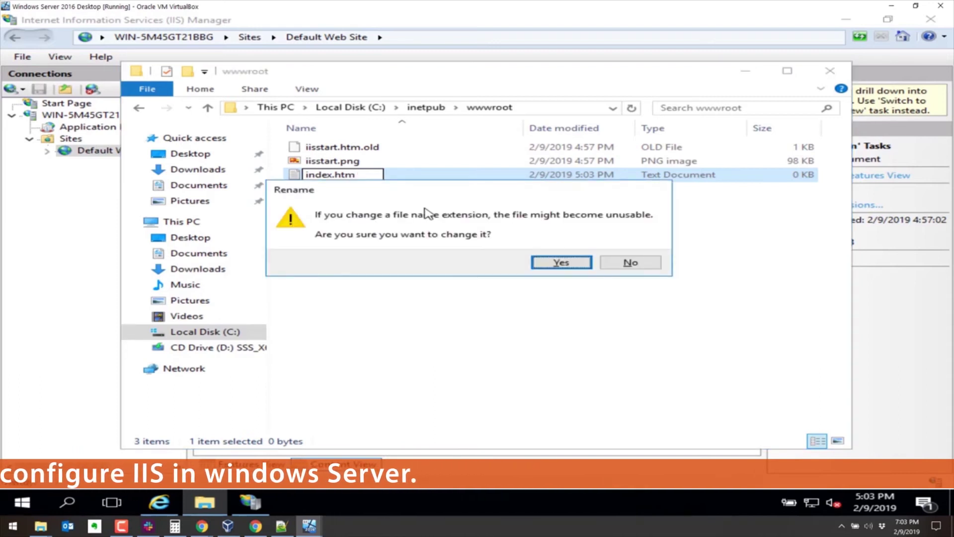
pyautogui.click(564, 264)
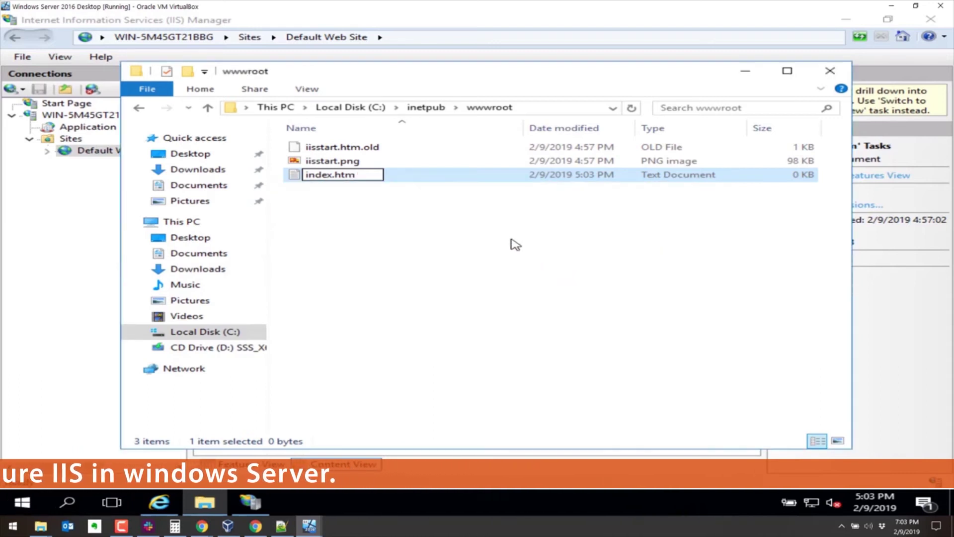
pyautogui.rightClick(323, 181)
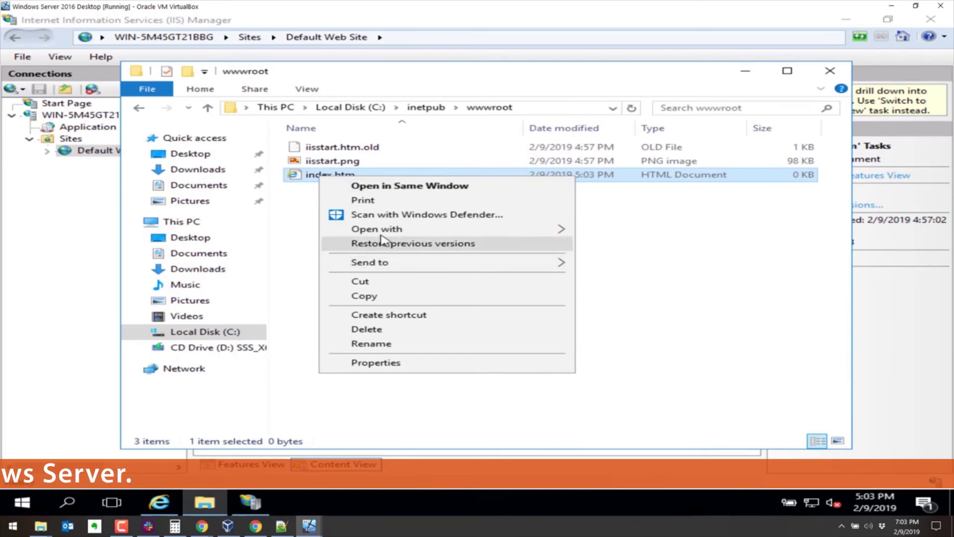
# Step: Write 'This is an awesome landing page!!!' in index.htm in Notepad and save it
pyautogui.moveTo(383, 229)
pyautogui.click(618, 249)
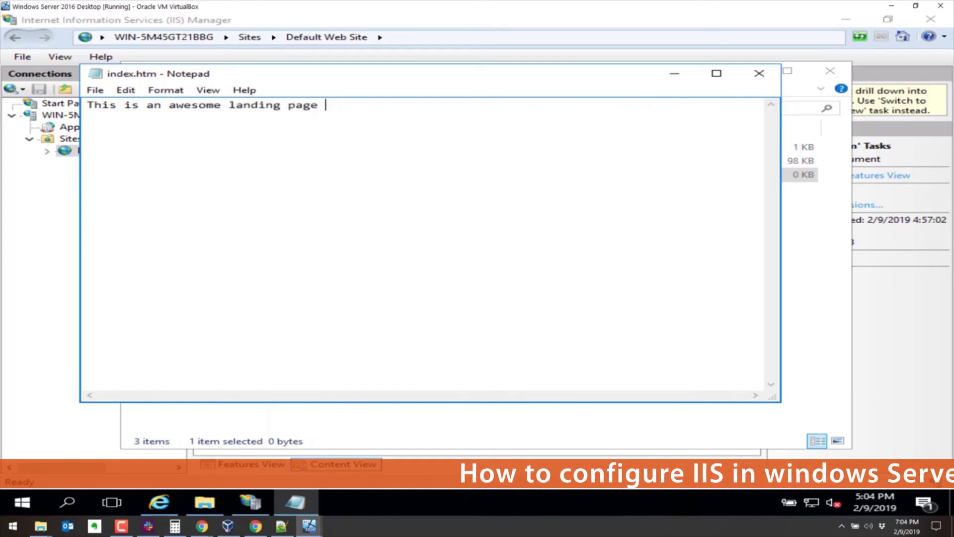
pyautogui.write('p')
pyautogui.press('BackSpace')
pyautogui.press('BackSpace')
pyautogui.press('BackSpace')
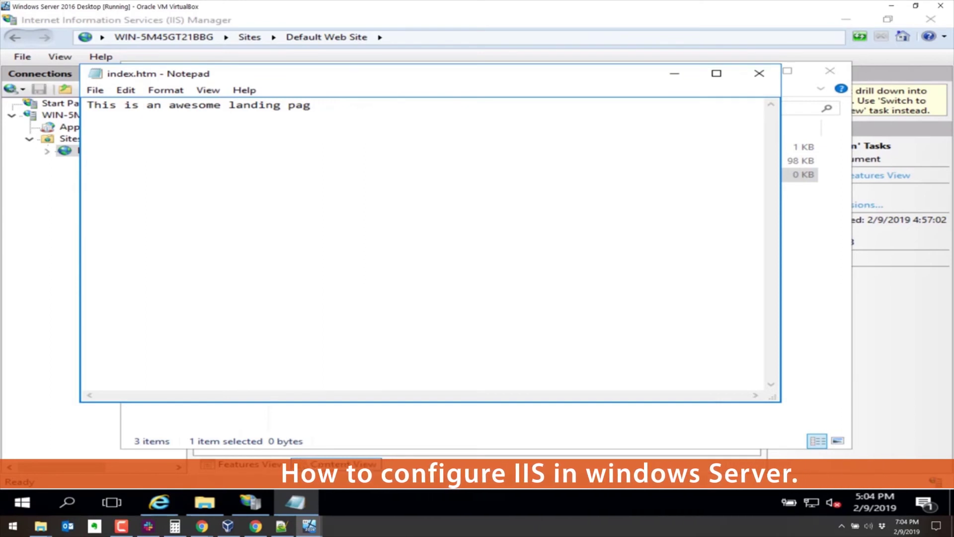
pyautogui.write('e!!!')
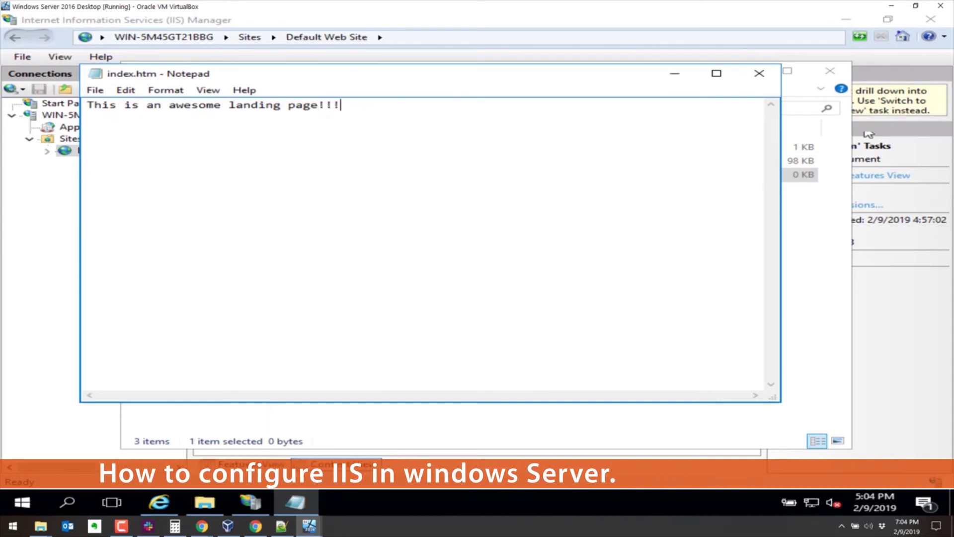
pyautogui.click(759, 73)
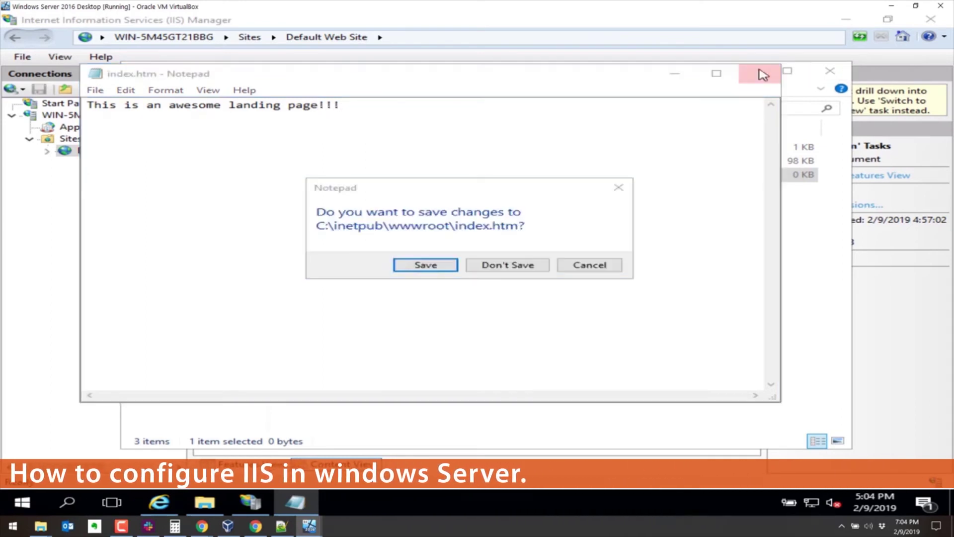
pyautogui.click(437, 263)
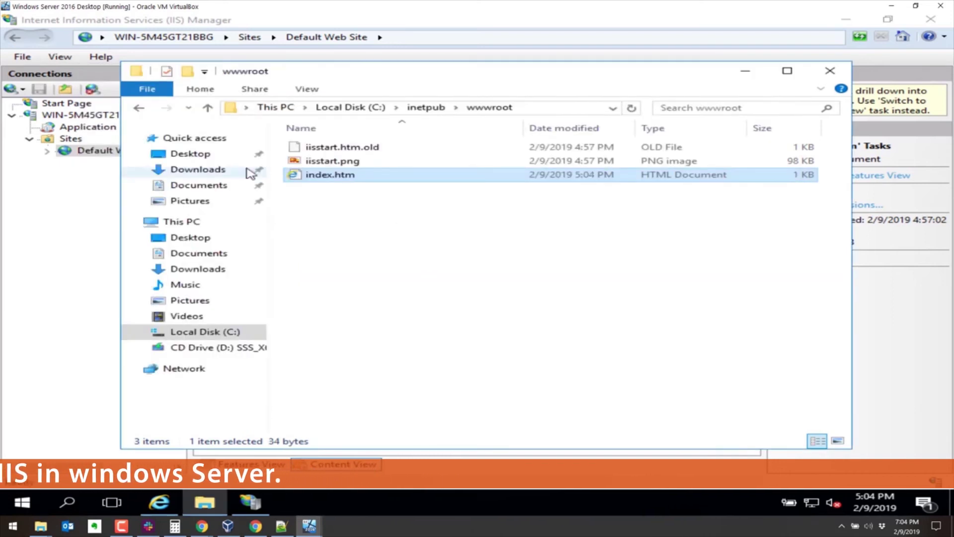
# Step: Confirm index.htm is an IIS default document and open the local site in Internet Explorer
pyautogui.click(104, 151)
pyautogui.doubleClick(383, 157)
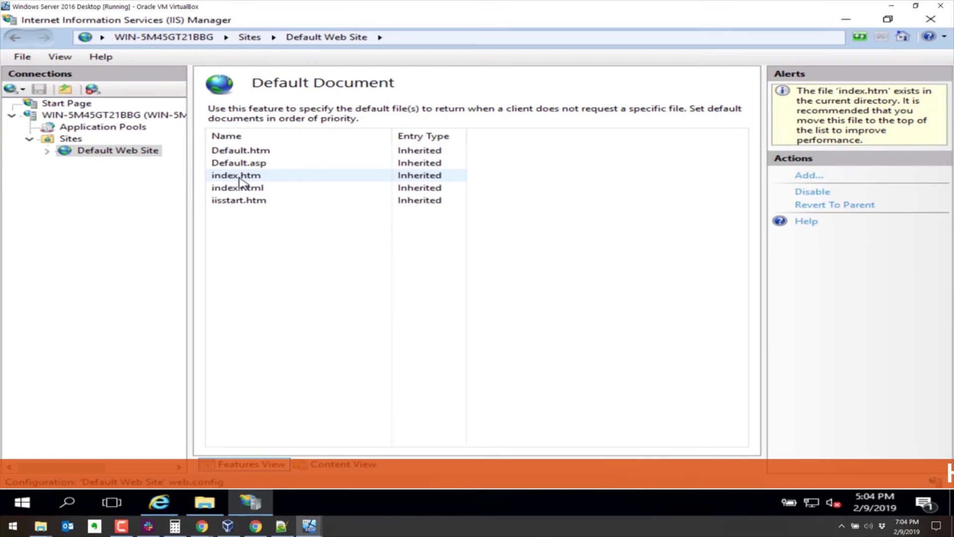
pyautogui.click(241, 177)
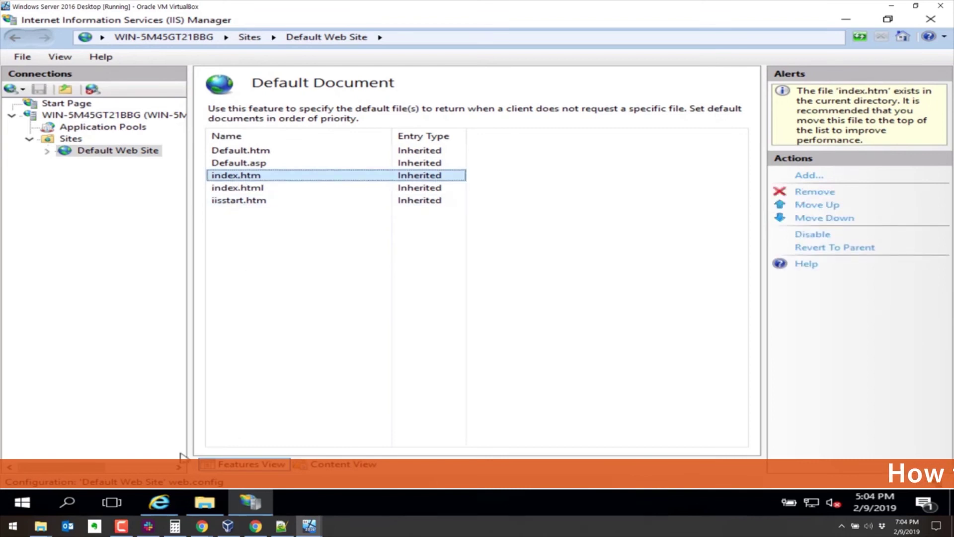
pyautogui.click(158, 500)
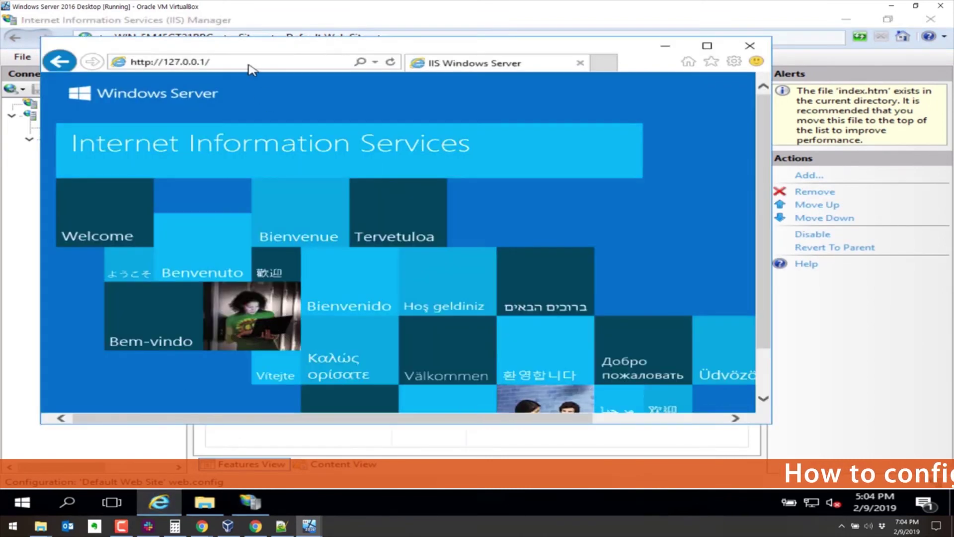
pyautogui.press('Return')
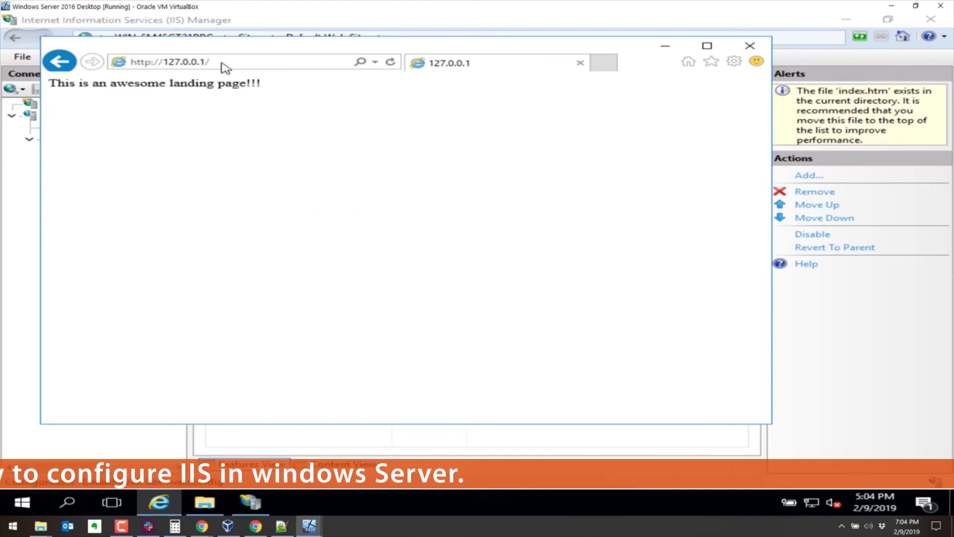
pyautogui.moveTo(233, 53); pyautogui.dragTo(284, 61)
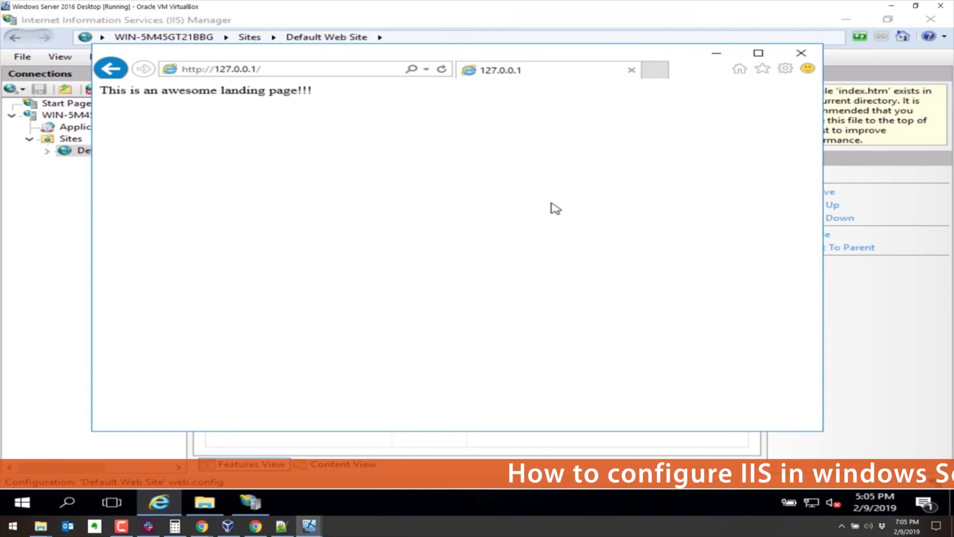
# Step: Attach the VM's Adapter 1 to the Host-only Adapter instead of NAT
pyautogui.hotkey('ctrl', 'Home')
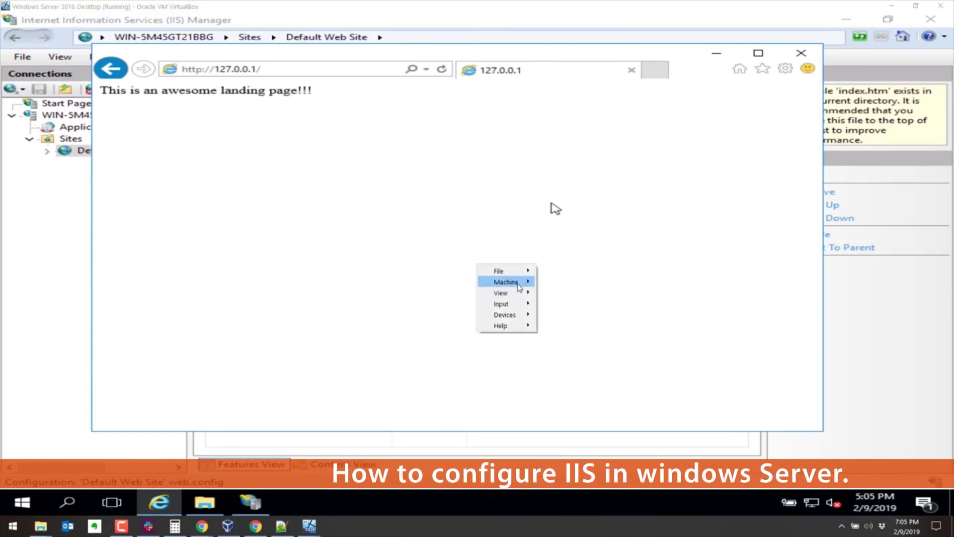
pyautogui.moveTo(520, 287)
pyautogui.click(566, 284)
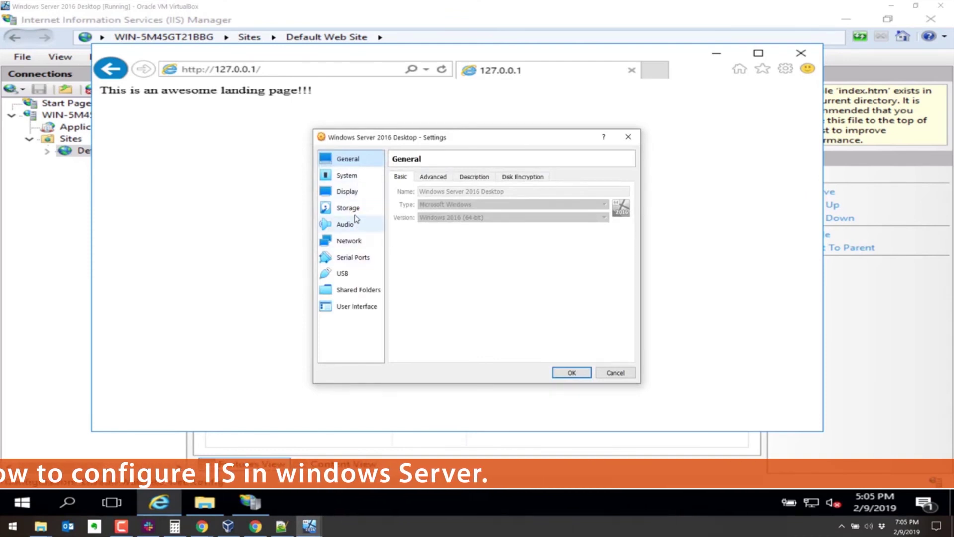
pyautogui.click(356, 243)
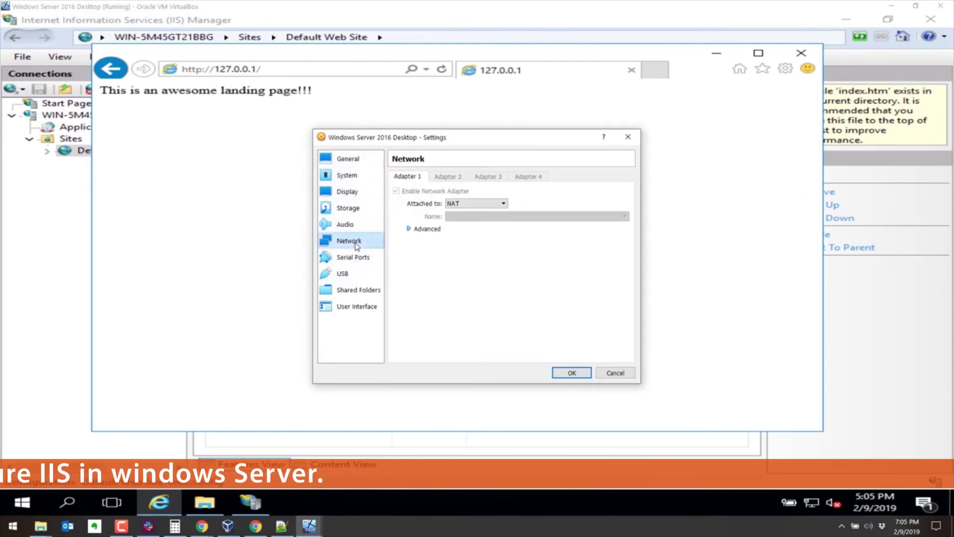
pyautogui.click(476, 203)
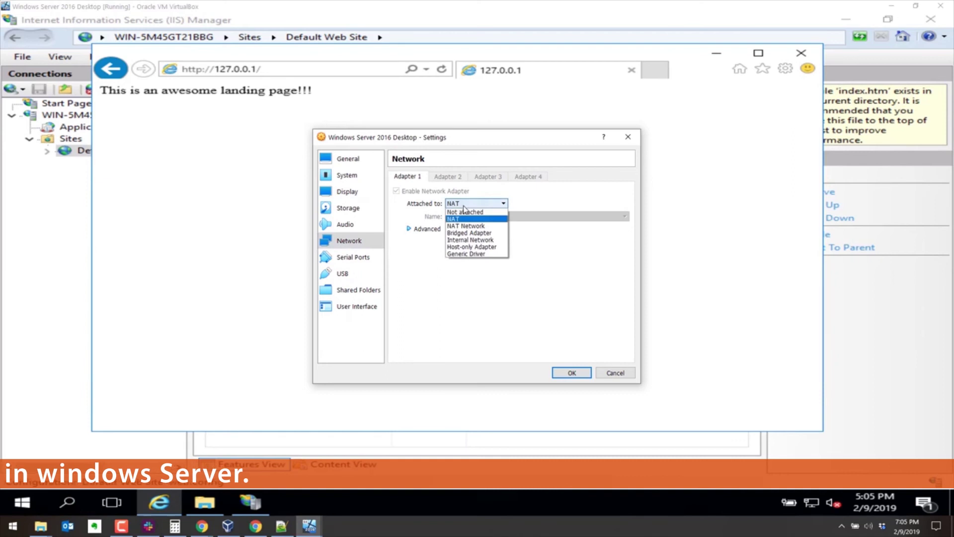
pyautogui.click(473, 247)
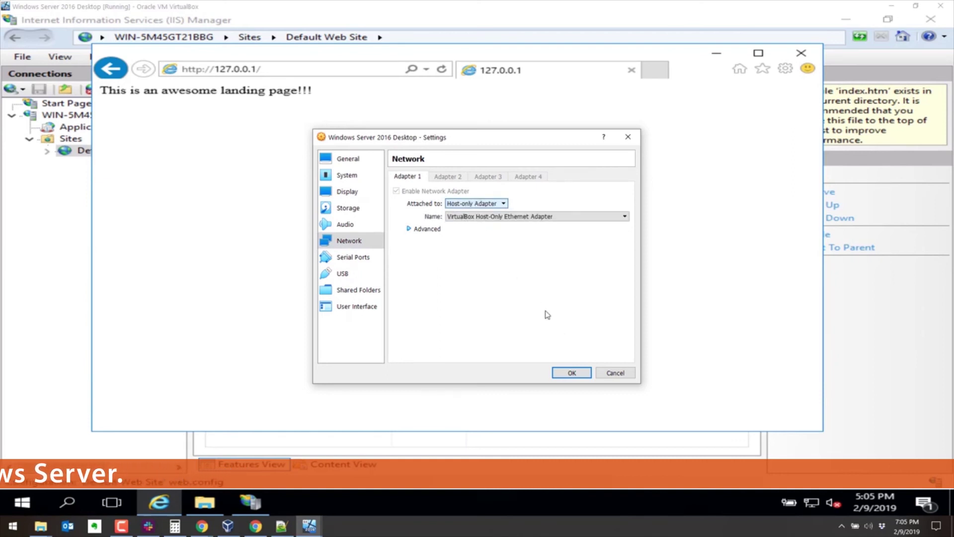
pyautogui.click(572, 374)
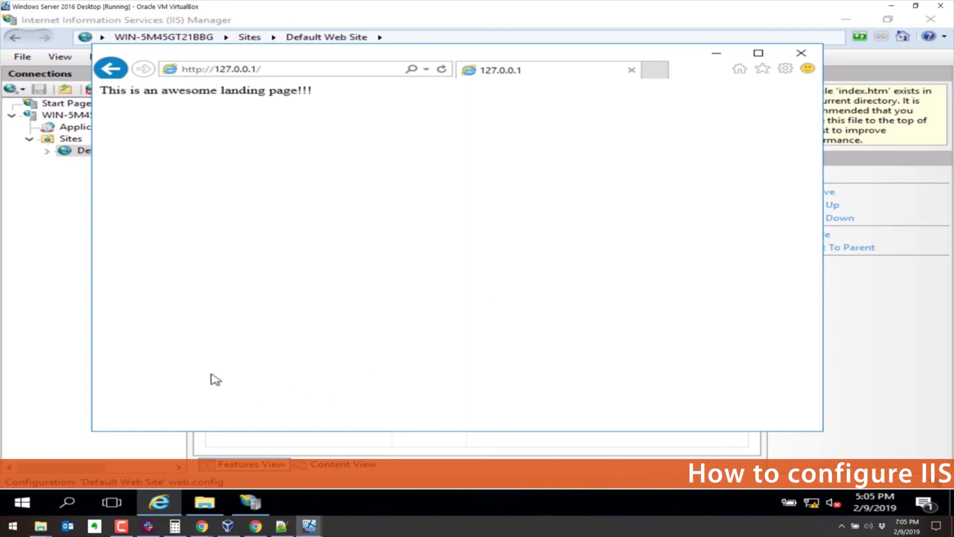
# Step: Run ipconfig in Windows PowerShell to show IPv4 192.168.56.104, then switch to Chrome
pyautogui.click(28, 499)
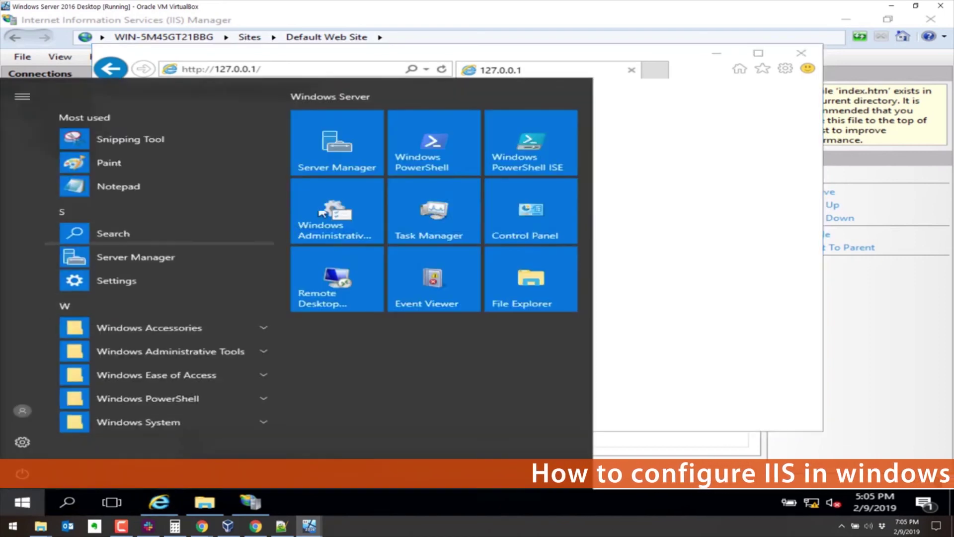
pyautogui.click(437, 152)
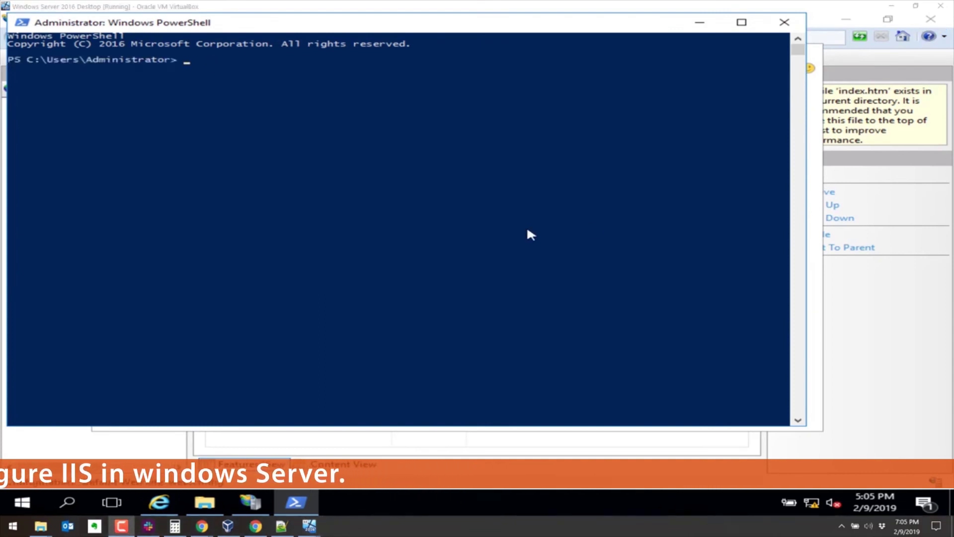
pyautogui.click(273, 121)
pyautogui.write('i')
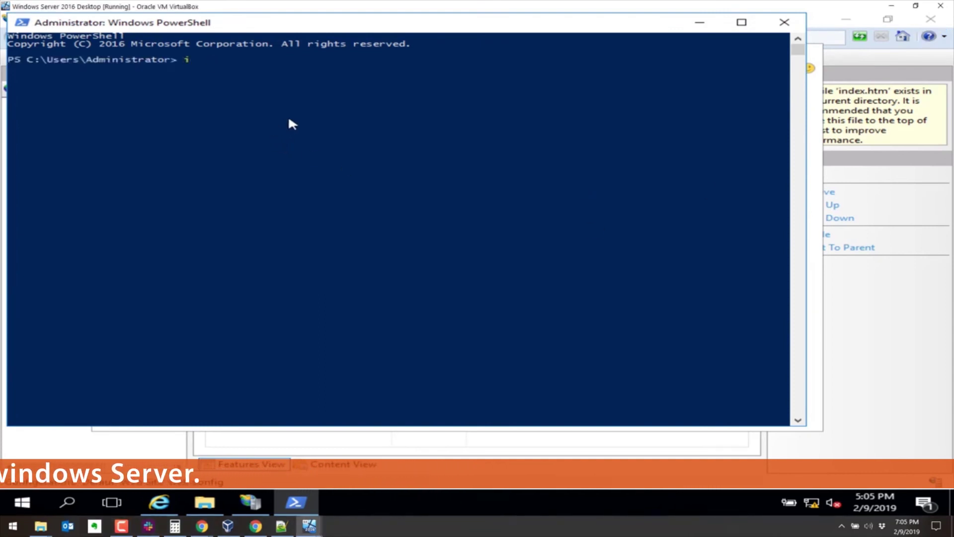
pyautogui.write('pc')
pyautogui.press('BackSpace')
pyautogui.press('BackSpace')
pyautogui.write('p')
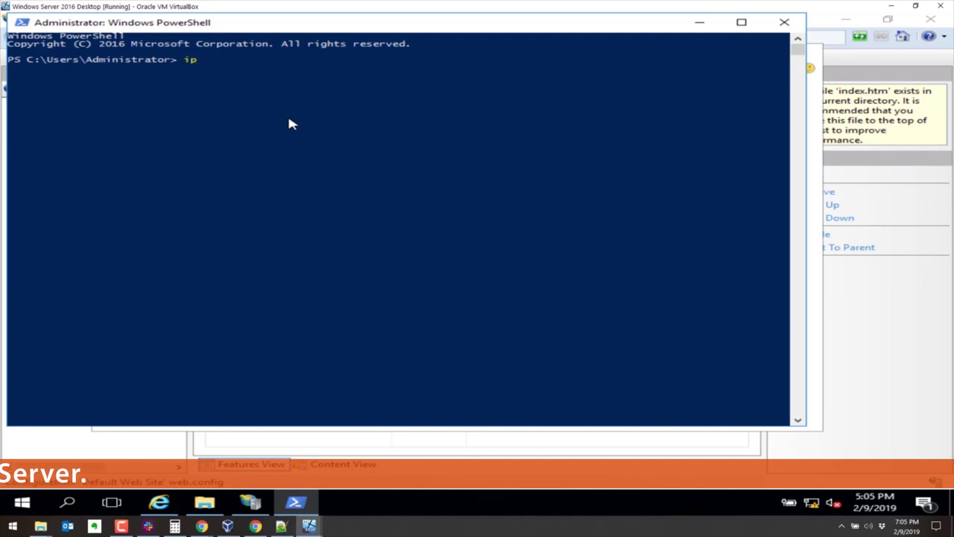
pyautogui.write('config')
pyautogui.press('Return')
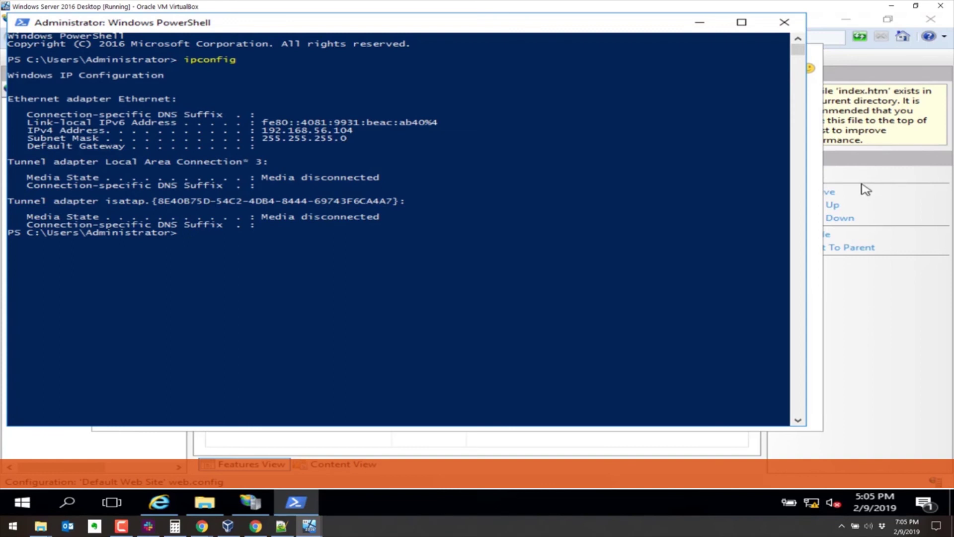
pyautogui.hotkey('alt', 'Tab')
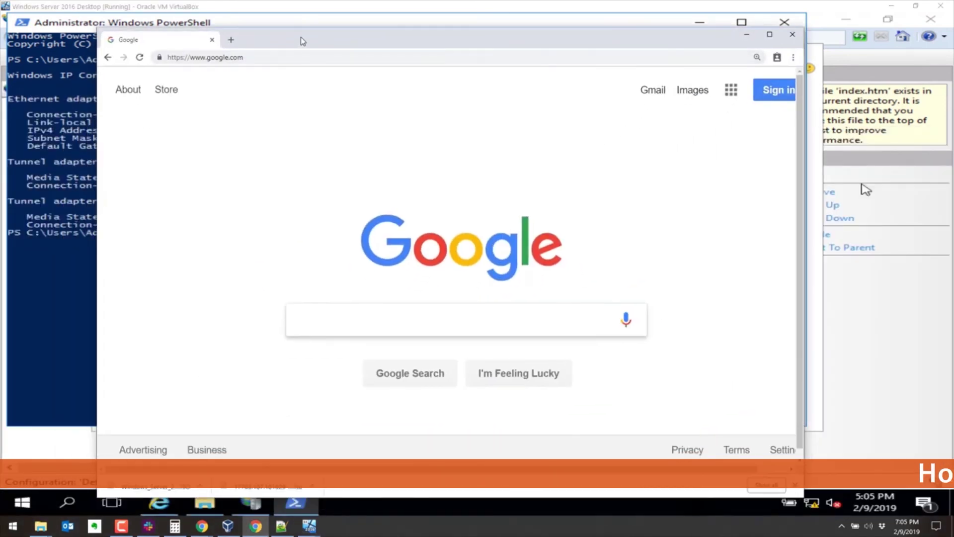
# Step: Reposition the Chrome window and minimize the Kali VM window
pyautogui.moveTo(300, 37)
pyautogui.mouseDown()
pyautogui.moveTo(345, 38)
pyautogui.moveTo(303, 37)
pyautogui.mouseUp()
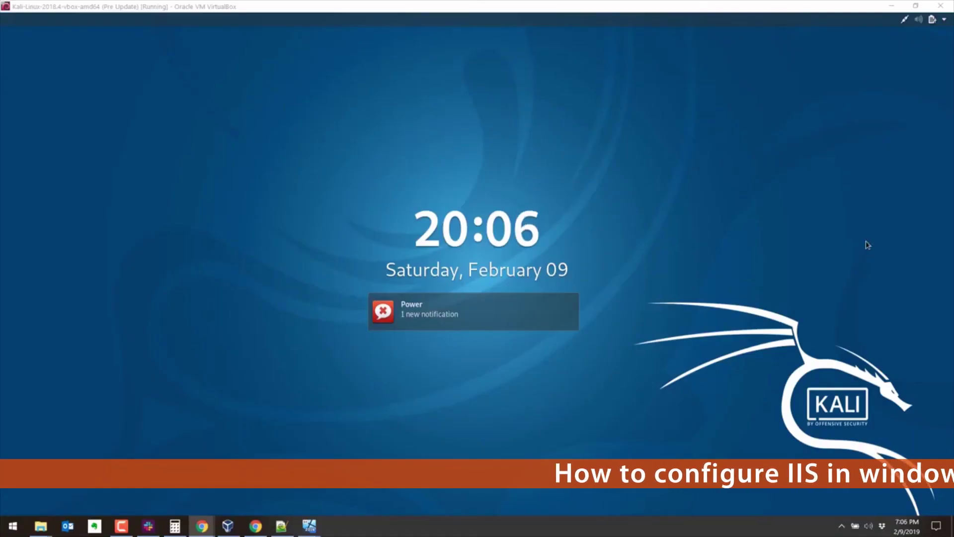
pyautogui.hotkey('alt', 'Tab')
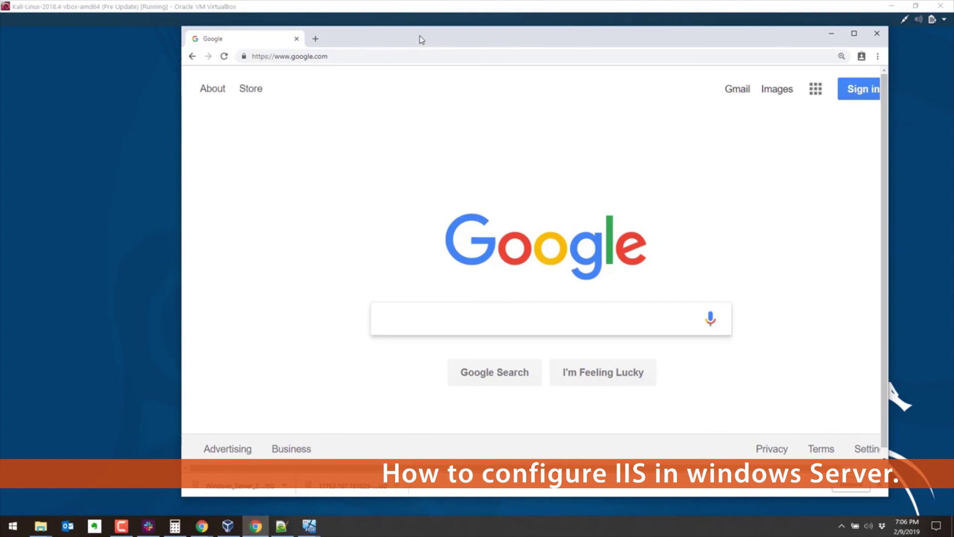
pyautogui.moveTo(421, 40); pyautogui.dragTo(328, 47)
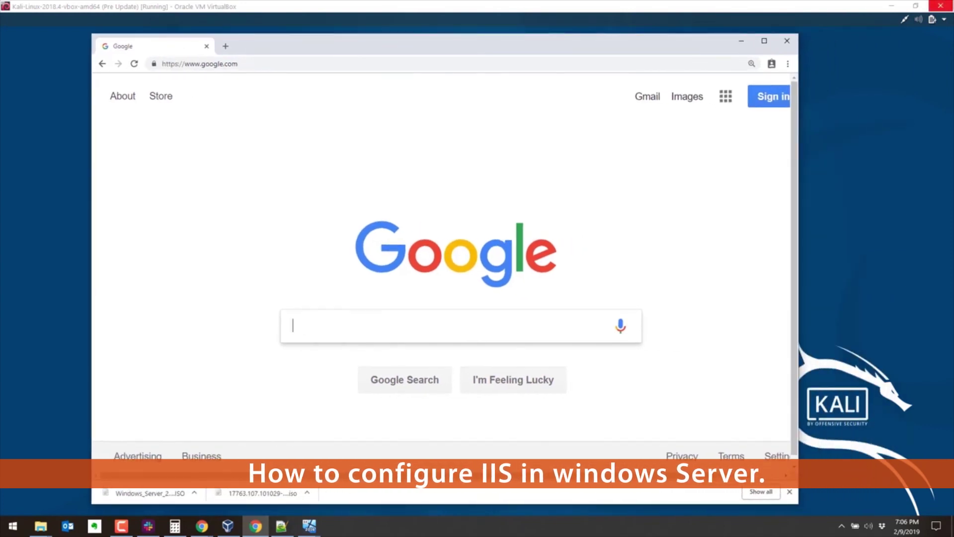
pyautogui.click(908, 6)
pyautogui.moveTo(531, 49); pyautogui.dragTo(501, 47)
# Step: Load 192.168.56.102 in Chrome and reload the server's page
pyautogui.click(411, 61)
pyautogui.write('192')
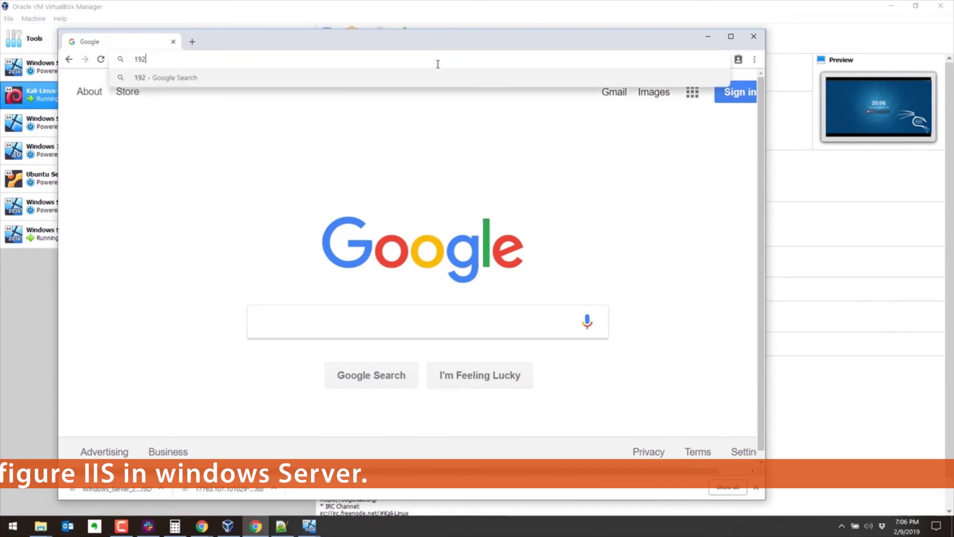
pyautogui.write('.168.56.')
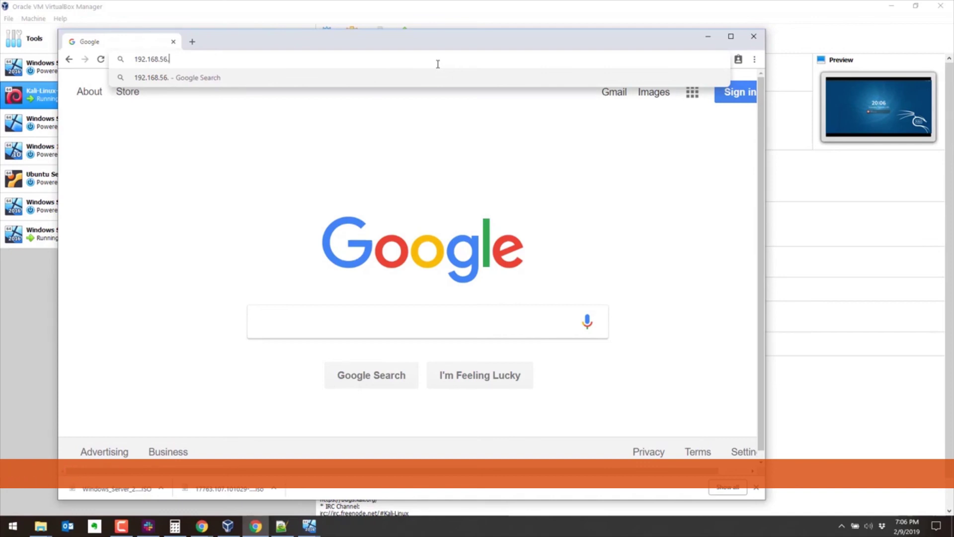
pyautogui.write('10902')
pyautogui.press('Return')
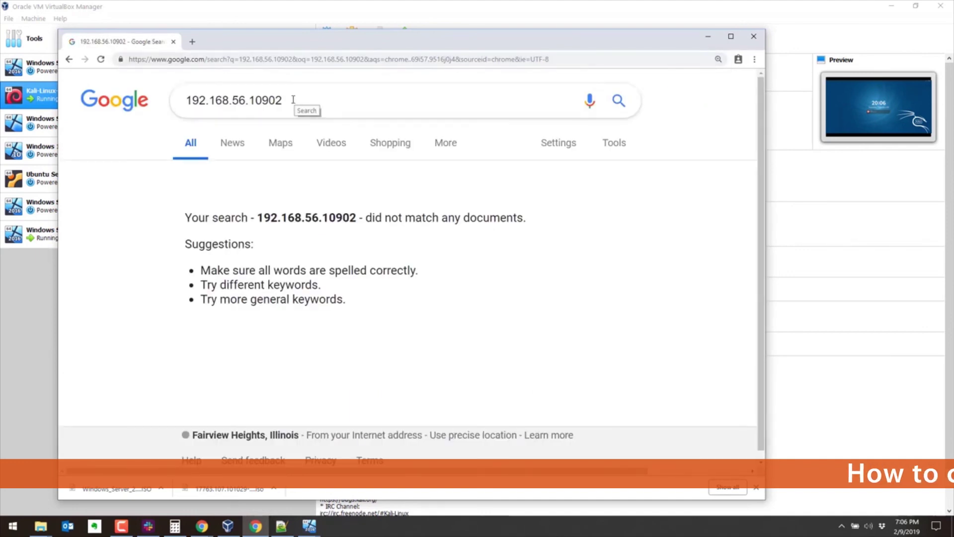
pyautogui.click(246, 59)
pyautogui.write('192.168')
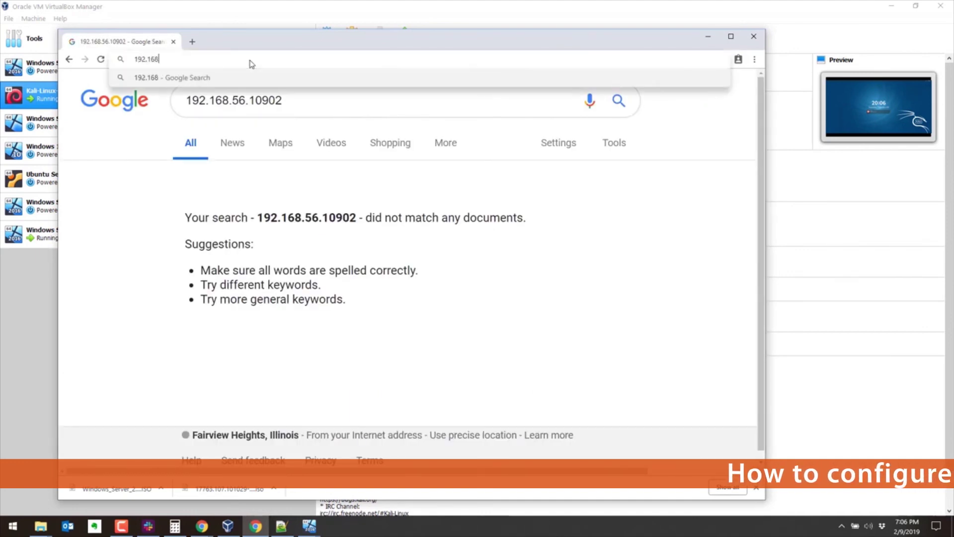
pyautogui.write('.56.1')
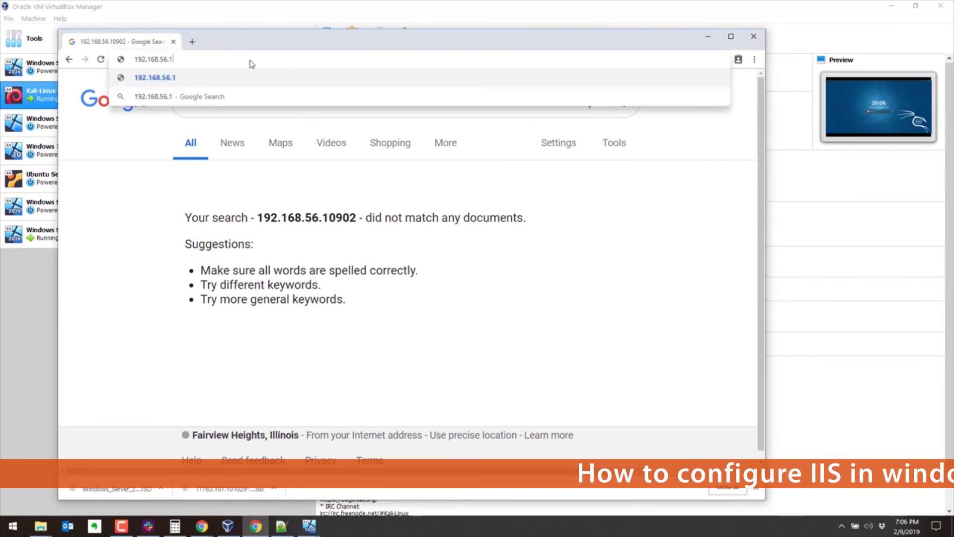
pyautogui.write('02')
pyautogui.press('Return')
pyautogui.click(265, 60)
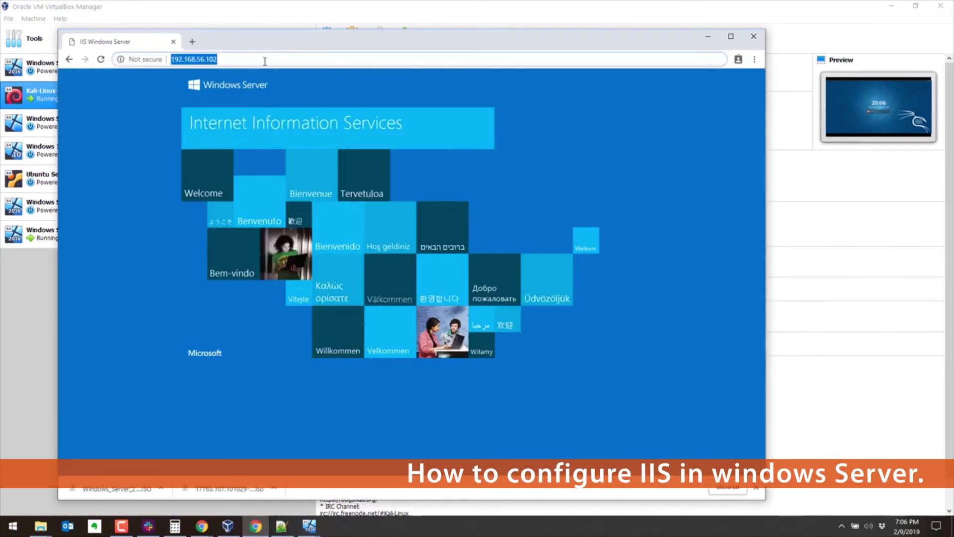
pyautogui.press('Return')
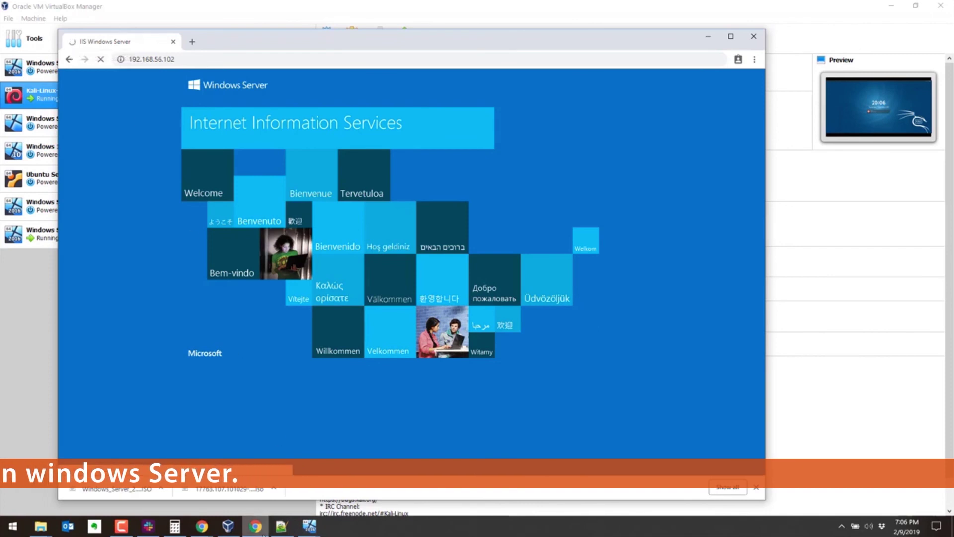
# Step: Return to the Windows Server 2016 Desktop VM and minimize PowerShell to reveal the landing page
pyautogui.moveTo(226, 528)
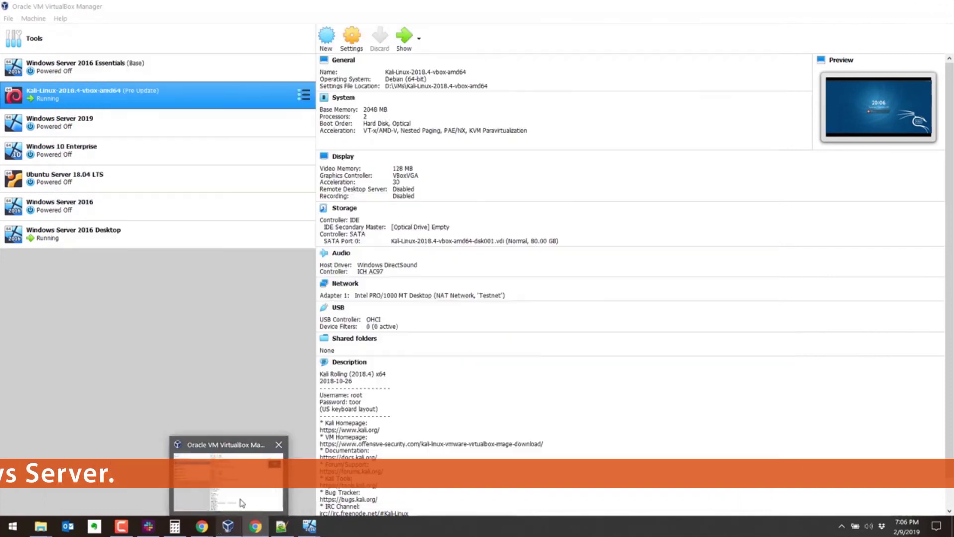
pyautogui.click(241, 503)
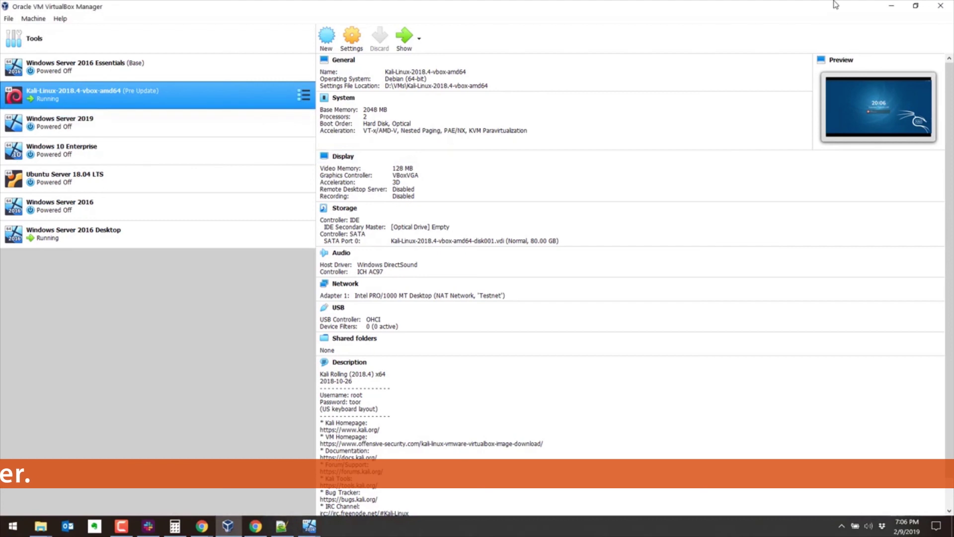
pyautogui.moveTo(313, 528)
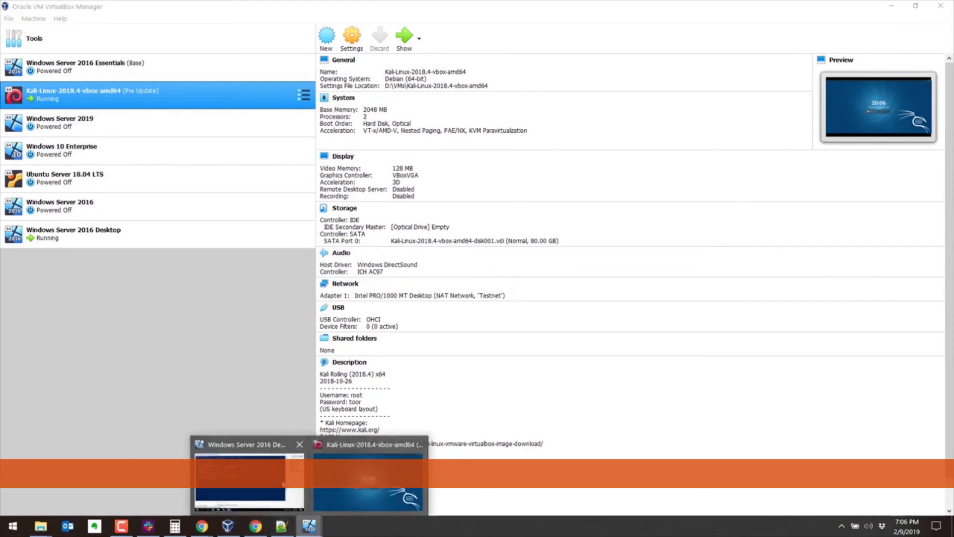
pyautogui.click(283, 483)
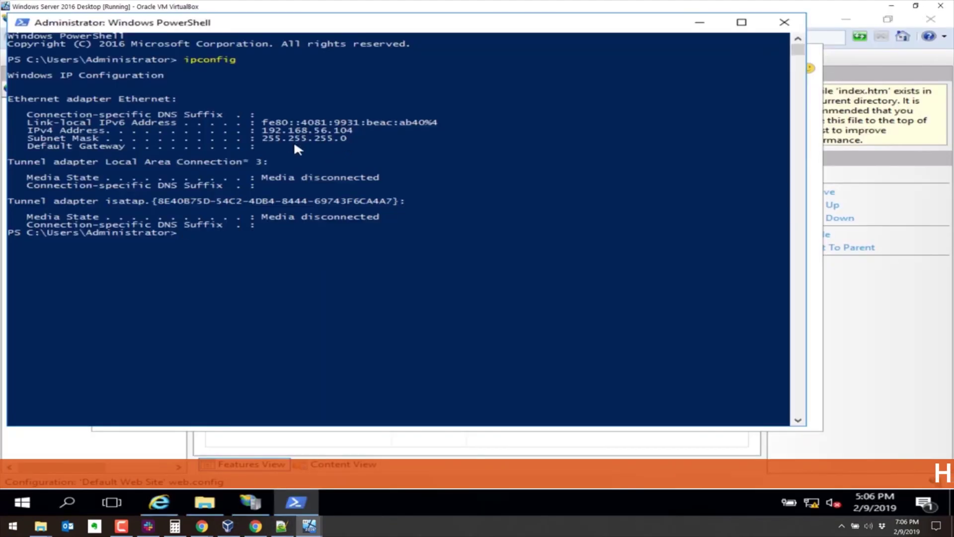
pyautogui.click(701, 24)
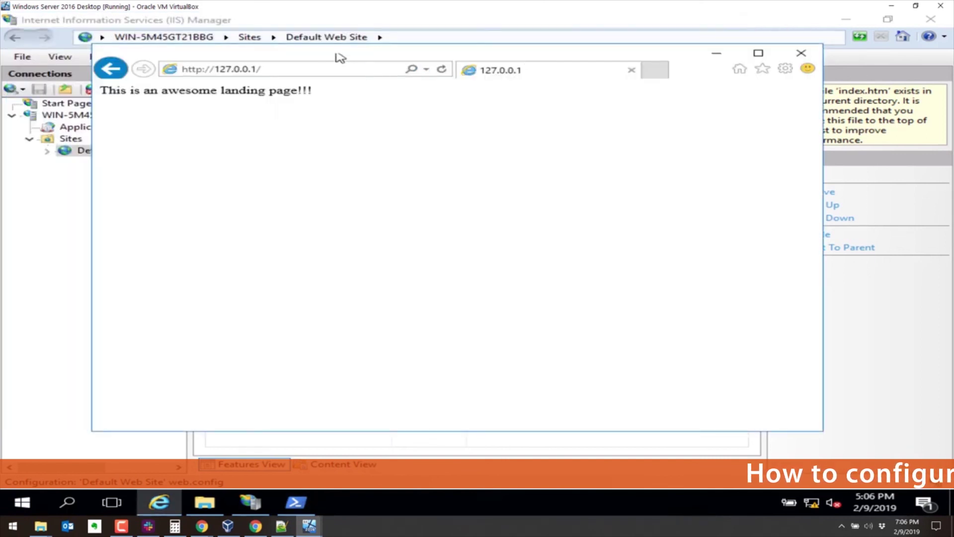
# Step: In the host's Chrome, change the address to 192.168.56.104, load the landing page, and zoom to 200%
pyautogui.click(256, 527)
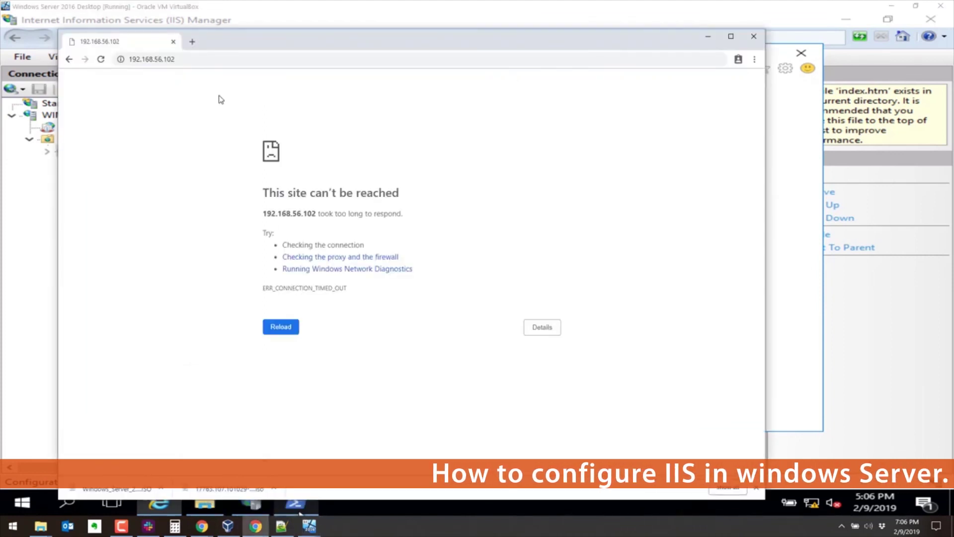
pyautogui.click(204, 60)
pyautogui.click(205, 60)
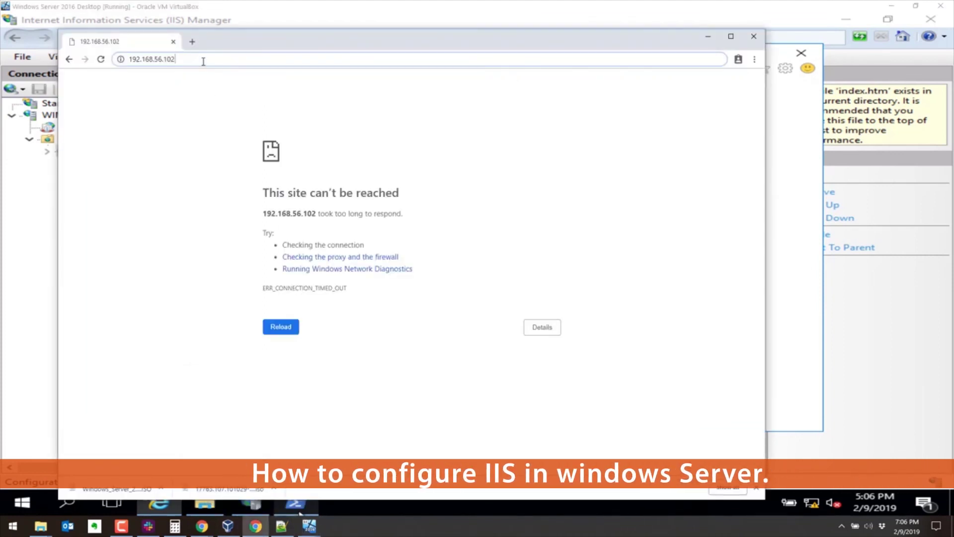
pyautogui.press('BackSpace')
pyautogui.write('4')
pyautogui.press('Return')
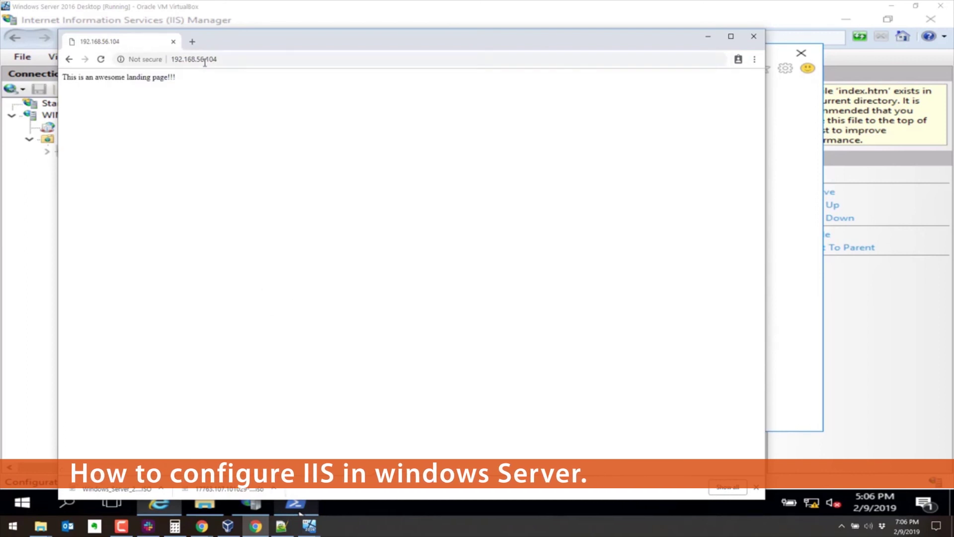
pyautogui.hotkey('ctrl', '+')
pyautogui.hotkey('ctrl', '+')
pyautogui.hotkey('ctrl', '+')
pyautogui.hotkey('ctrl', '+')
pyautogui.hotkey('ctrl', '+')
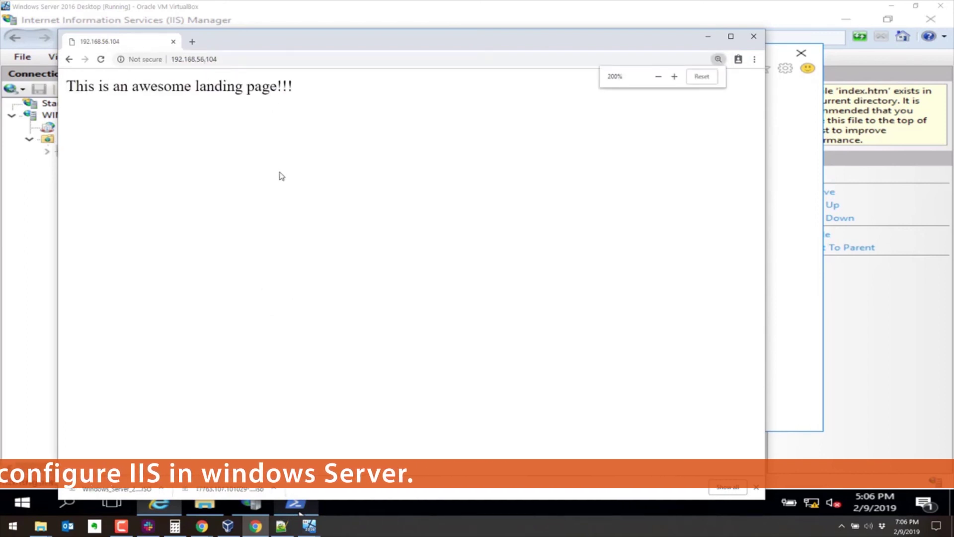